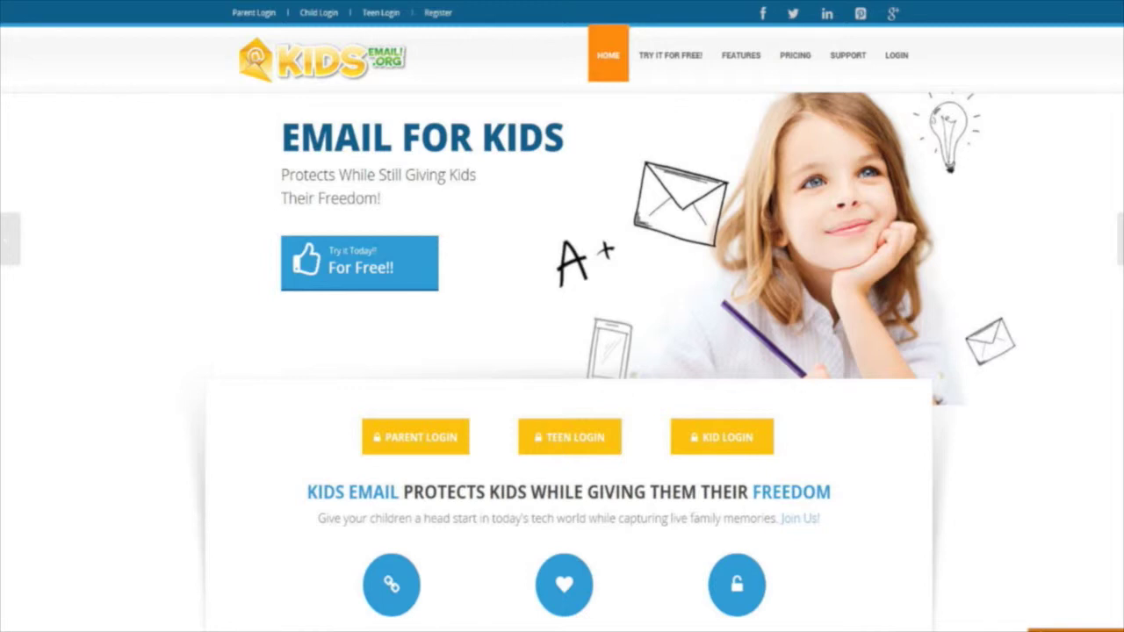
scroll(562, 352, "down", 2)
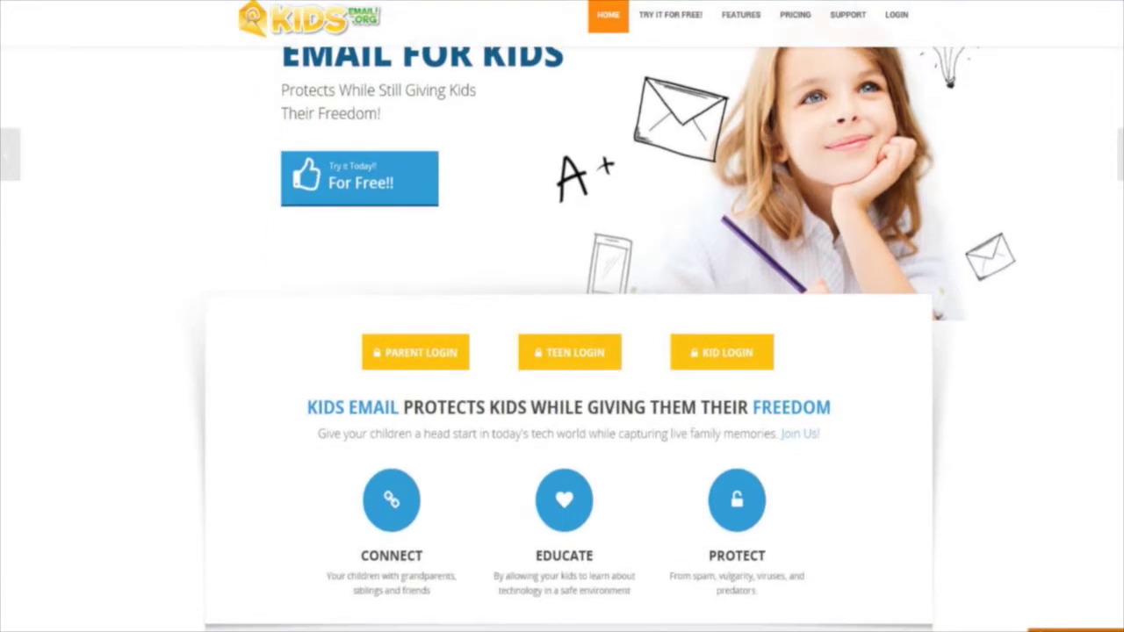
scroll(563, 351, "down", 3)
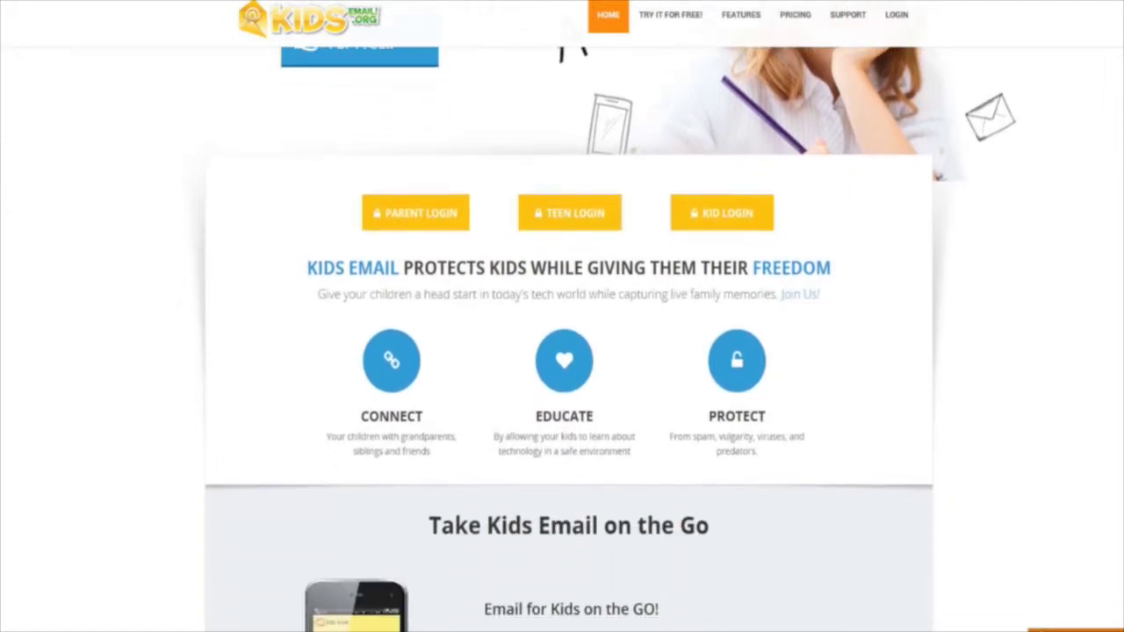
scroll(562, 351, "down", 3)
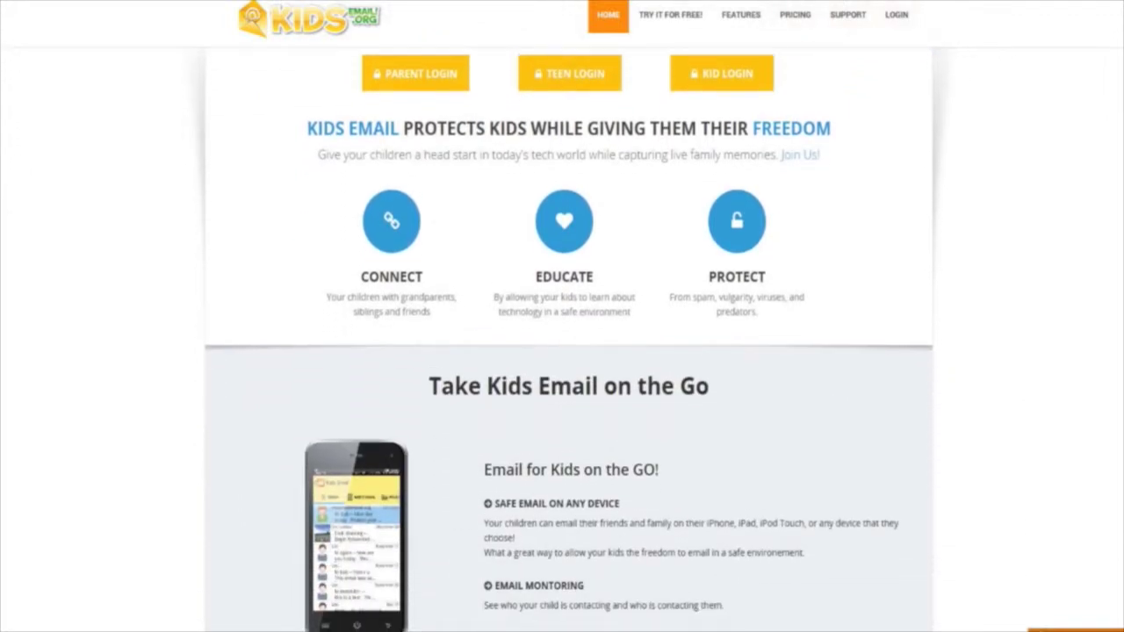
scroll(562, 351, "down", 3)
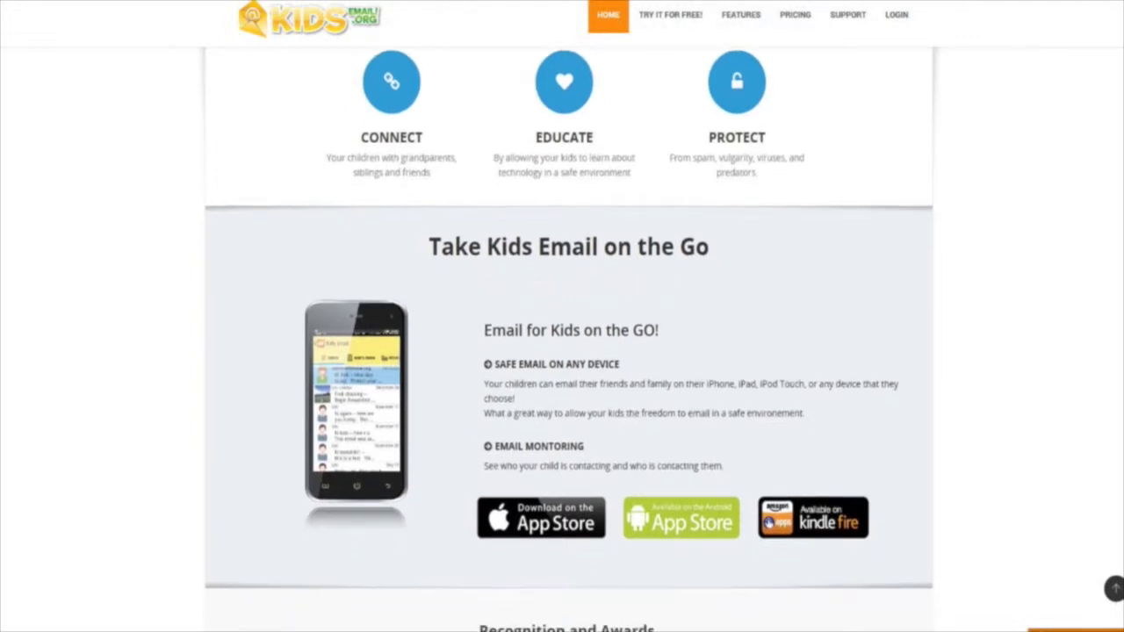
scroll(562, 351, "down", 2)
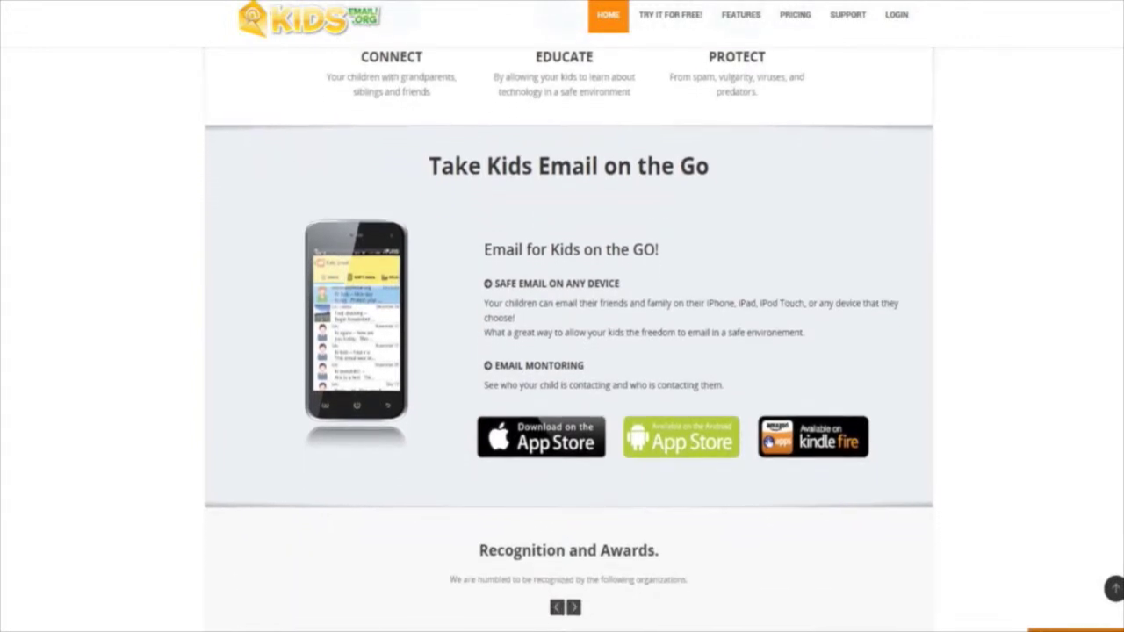
scroll(562, 351, "down", 2)
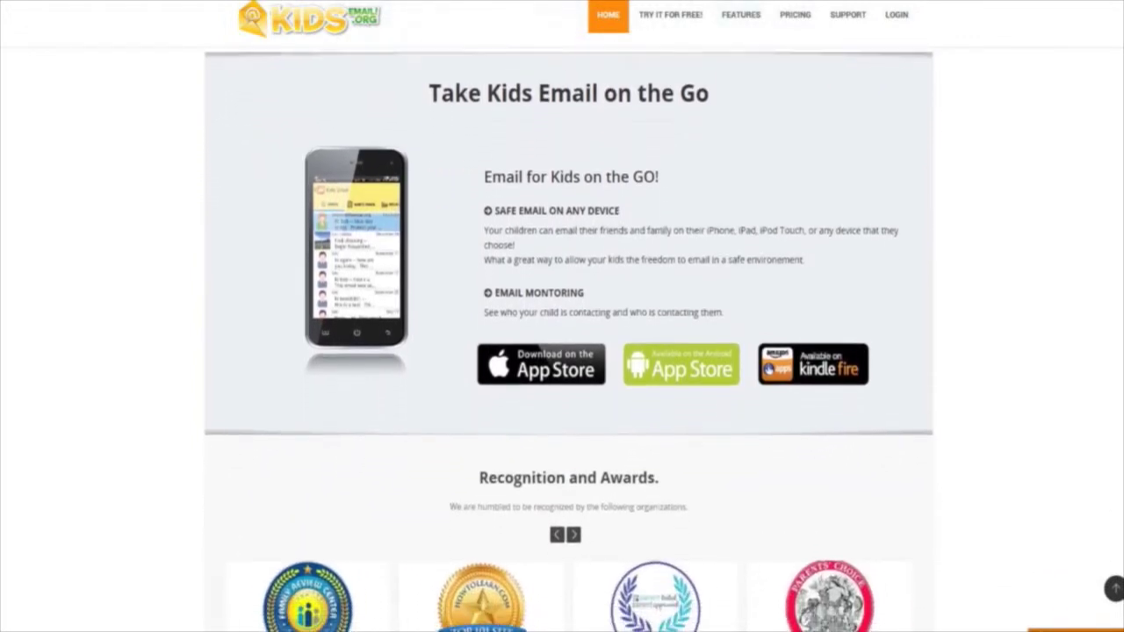
scroll(562, 351, "down", 2)
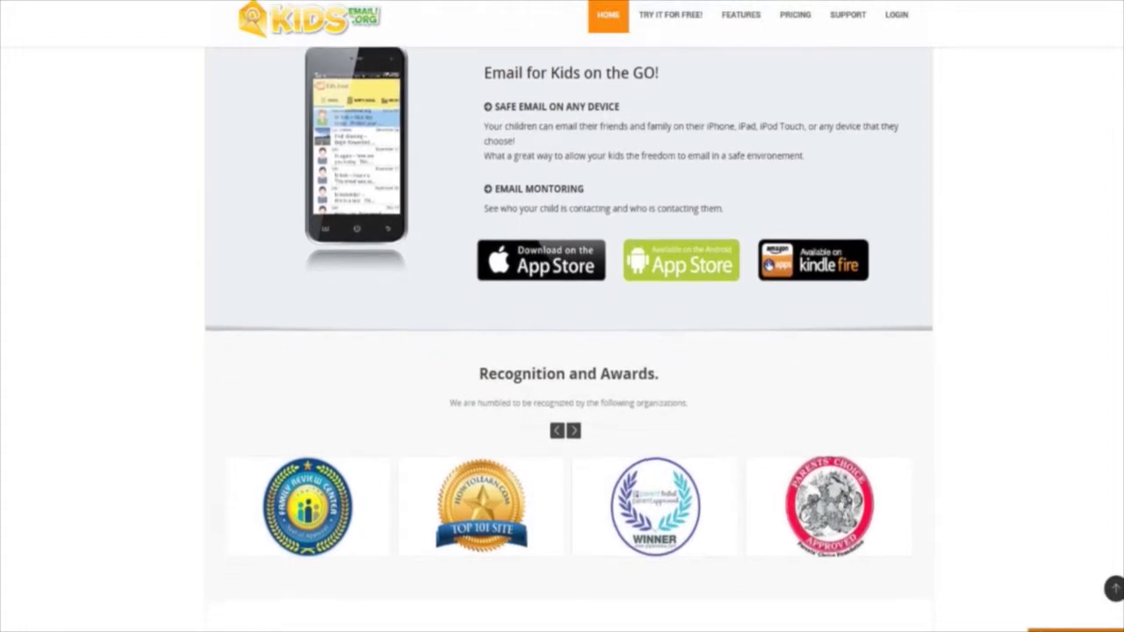
scroll(562, 352, "down", 2)
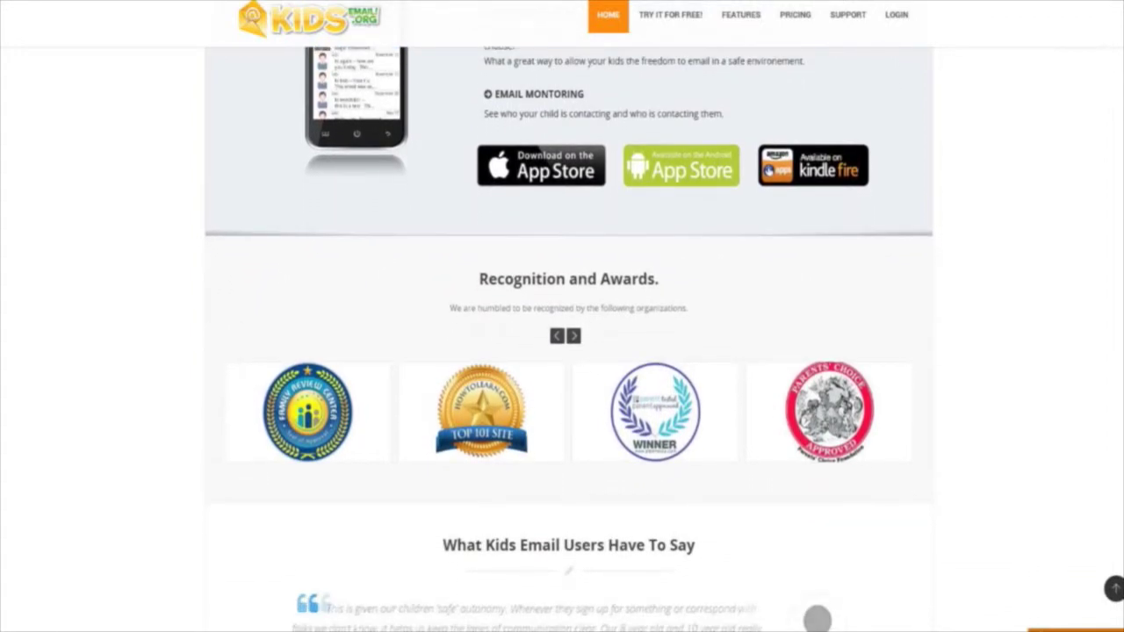
scroll(562, 351, "down", 3)
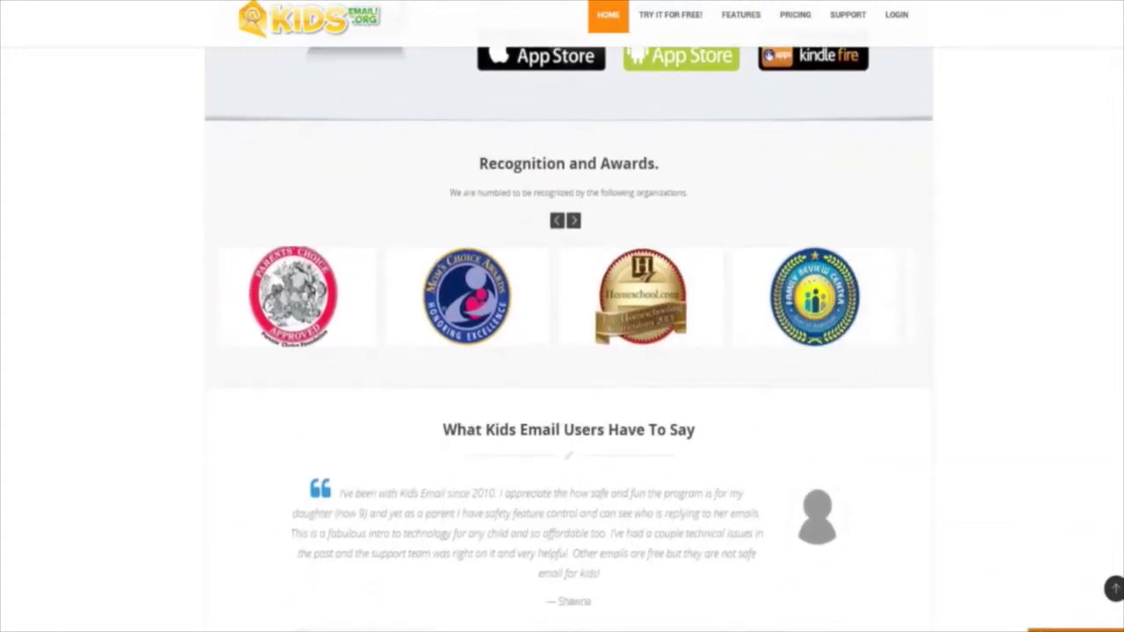
scroll(562, 351, "down", 4)
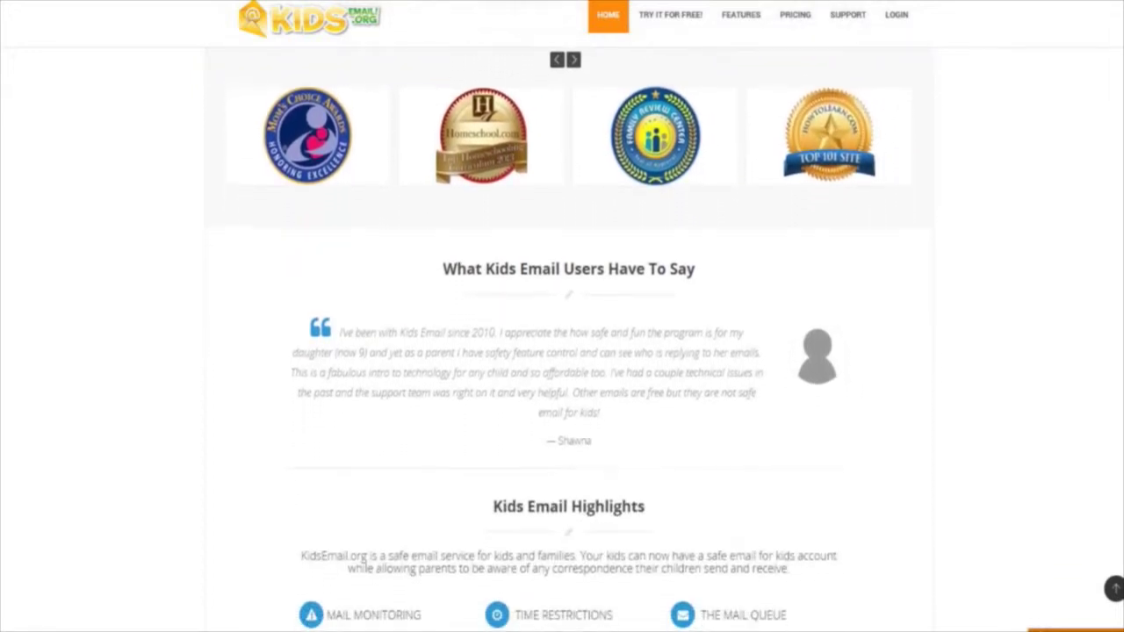
scroll(562, 352, "down", 5)
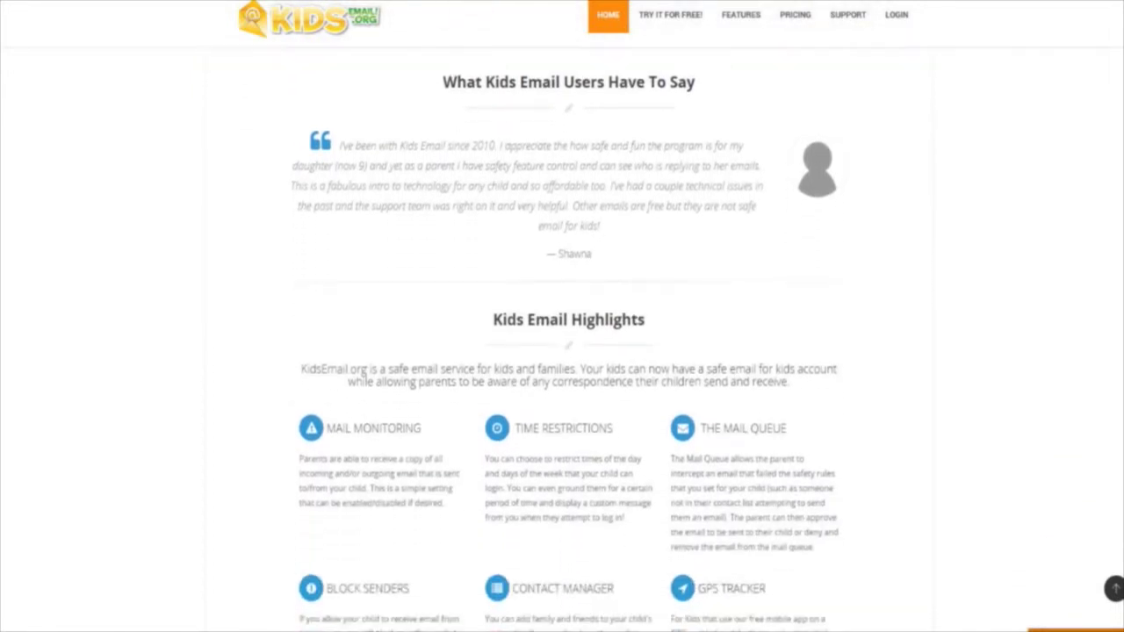
scroll(562, 351, "down", 4)
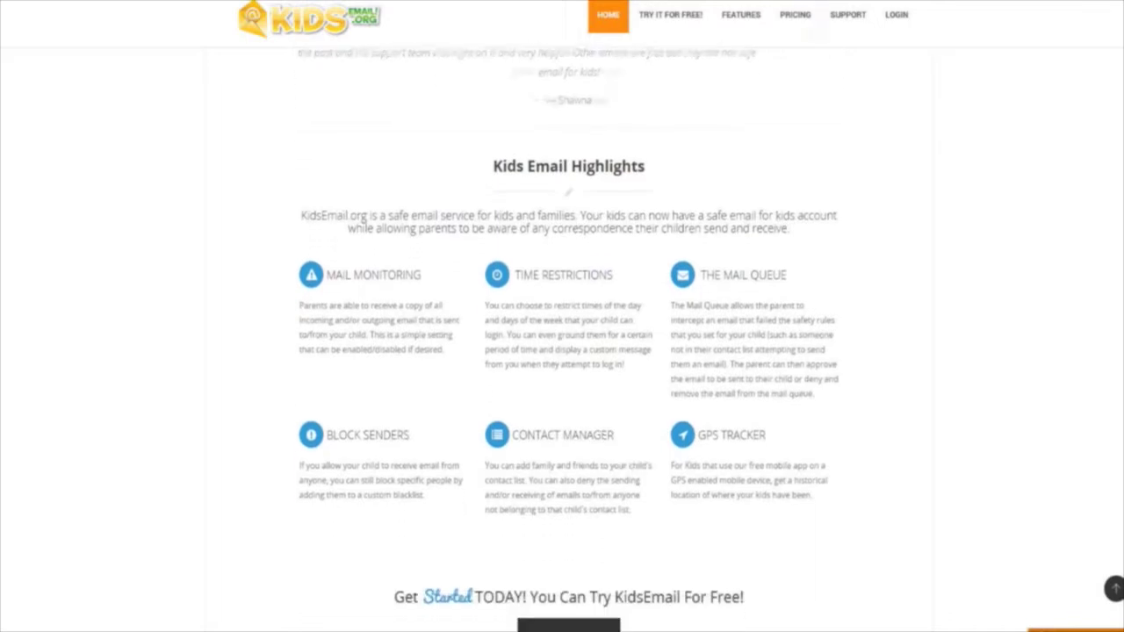
scroll(562, 351, "down", 4)
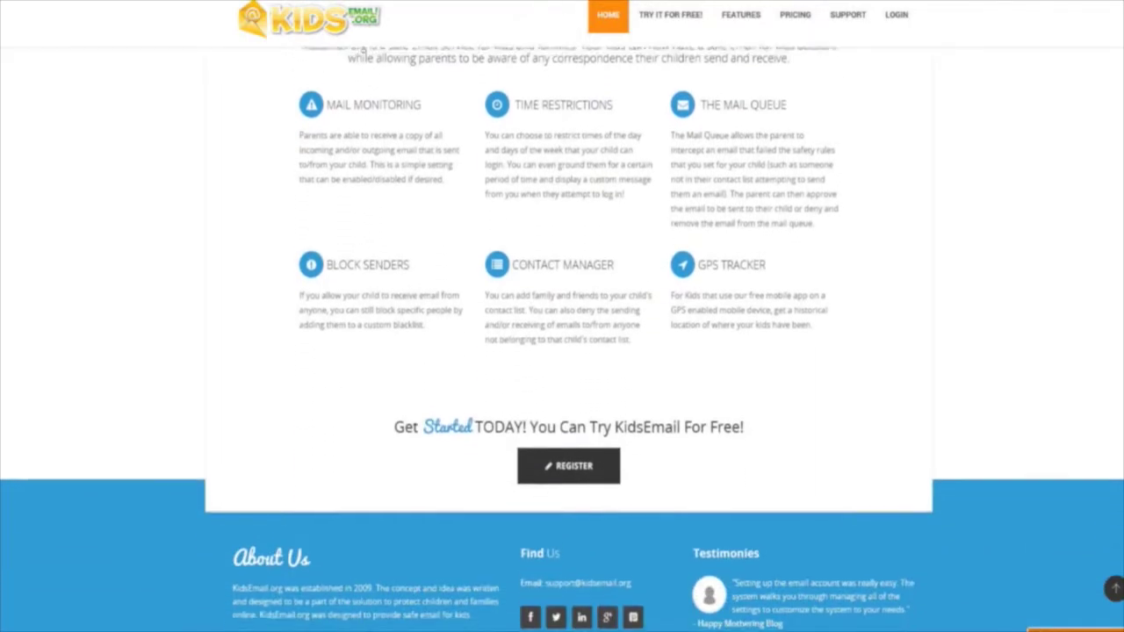
key("Home")
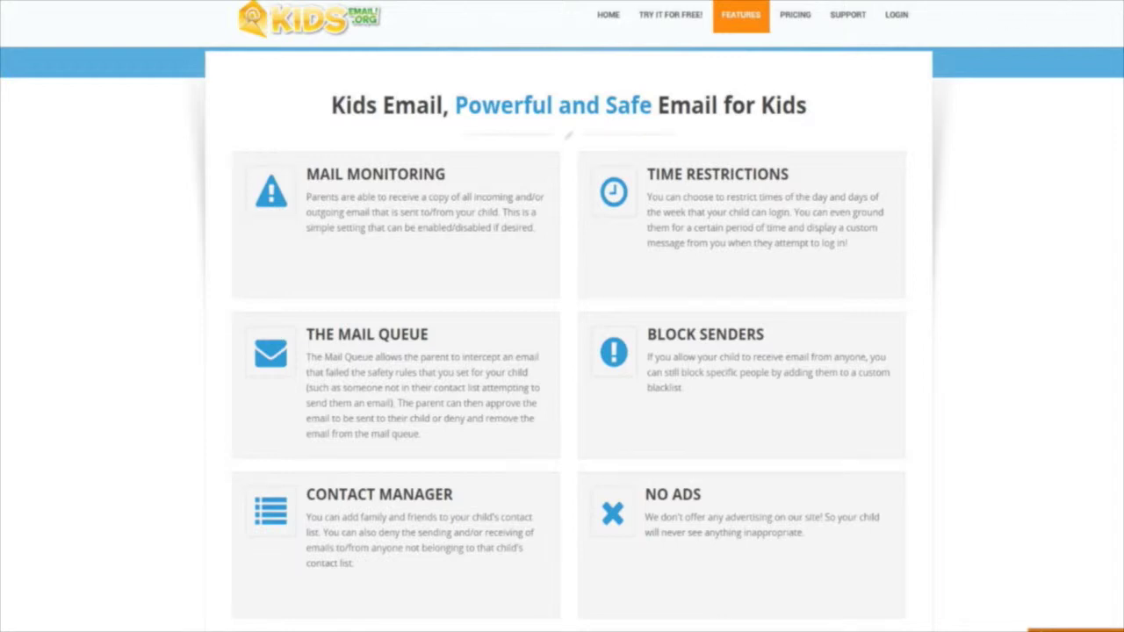
scroll(569, 339, "down", 3)
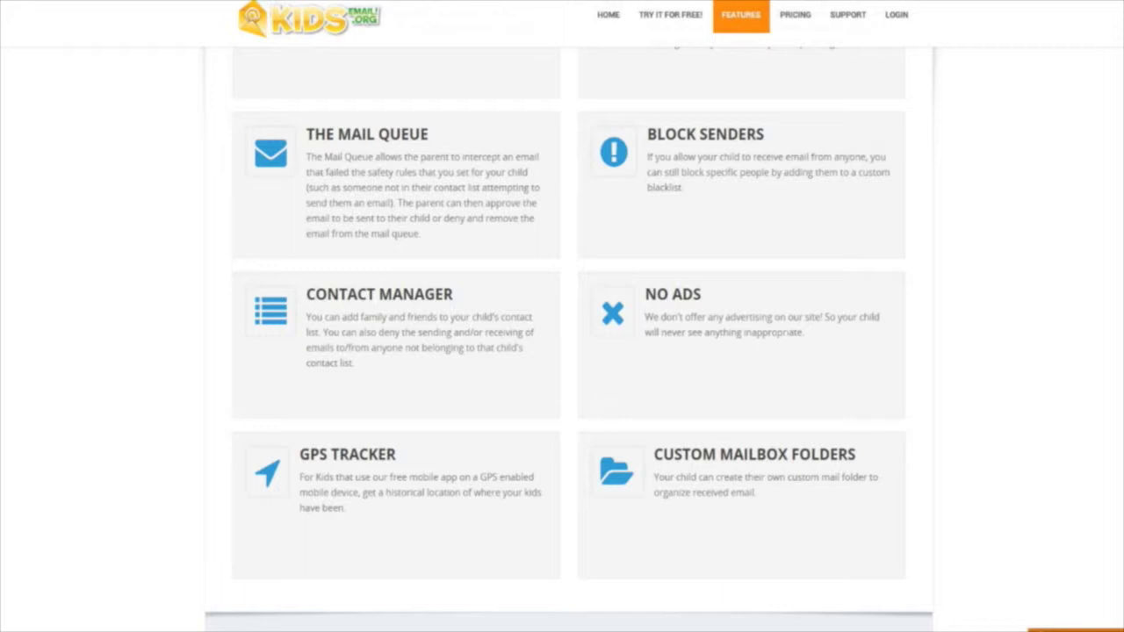
scroll(569, 339, "up", 2)
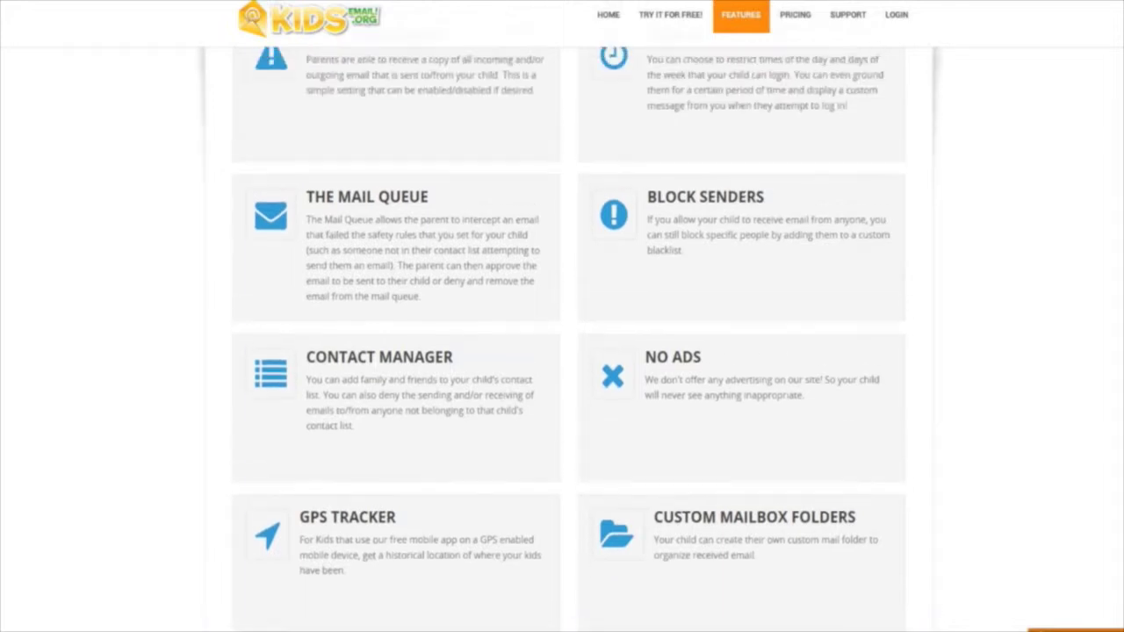
scroll(569, 339, "down", 1)
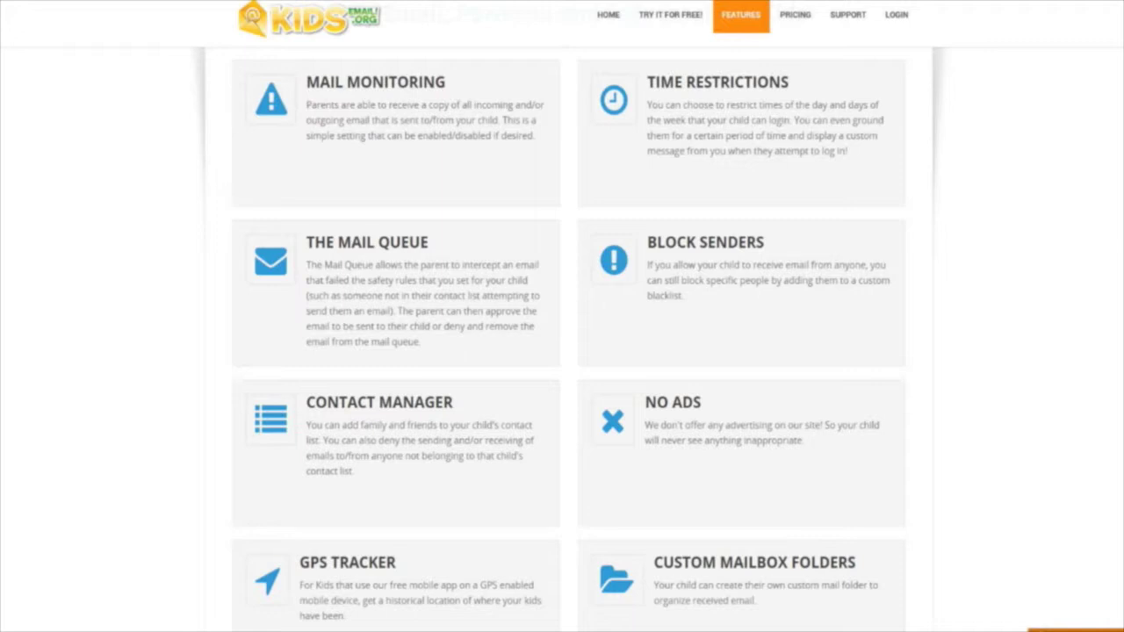
scroll(569, 339, "down", 3)
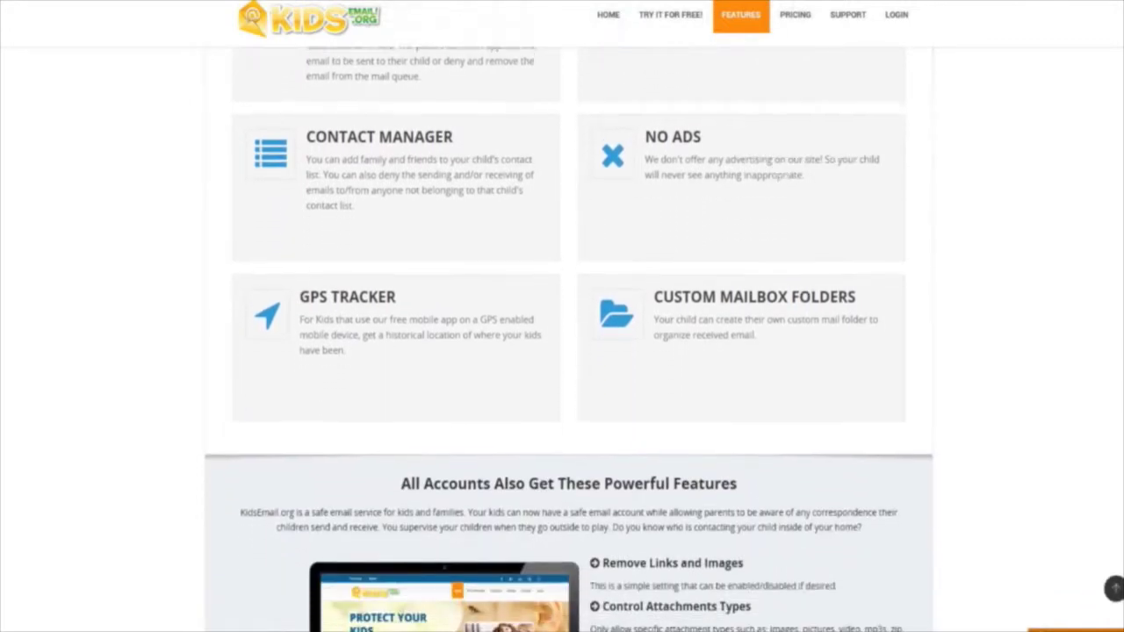
scroll(568, 339, "down", 4)
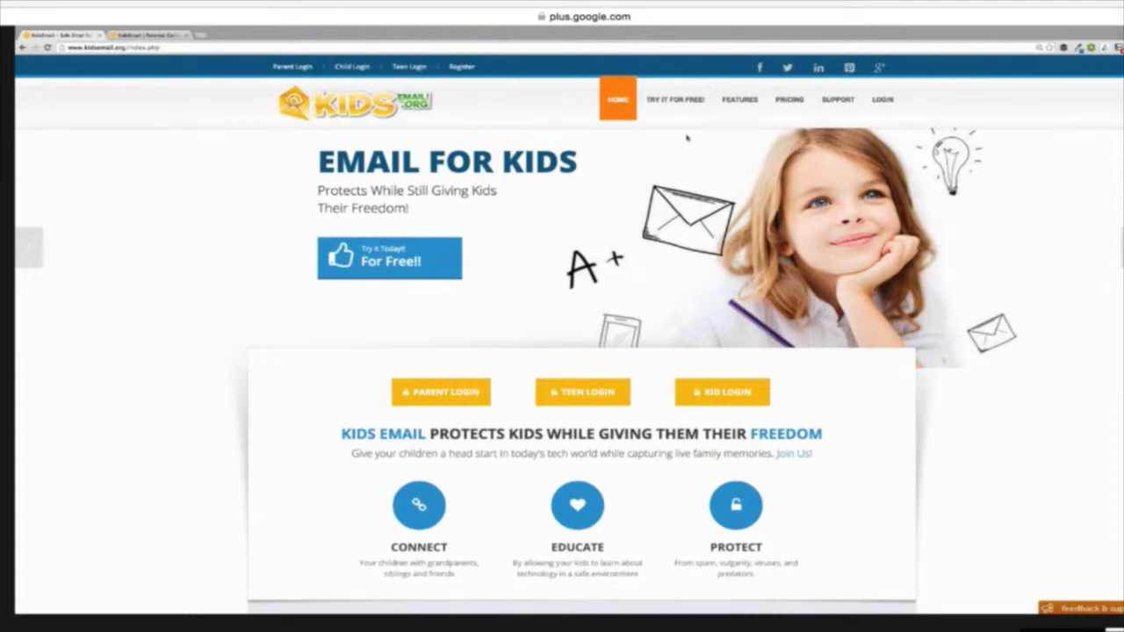
Step: Preview the free-trial registration page, return to the home page, and go to Parent Login
left_click(683, 105)
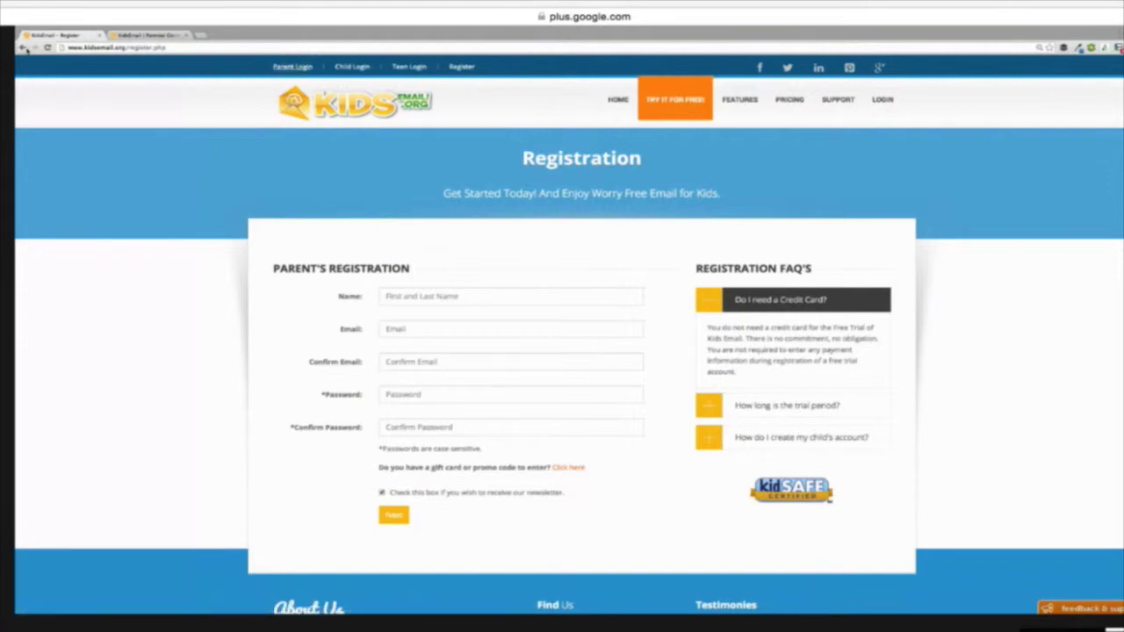
left_click(25, 48)
left_click(445, 393)
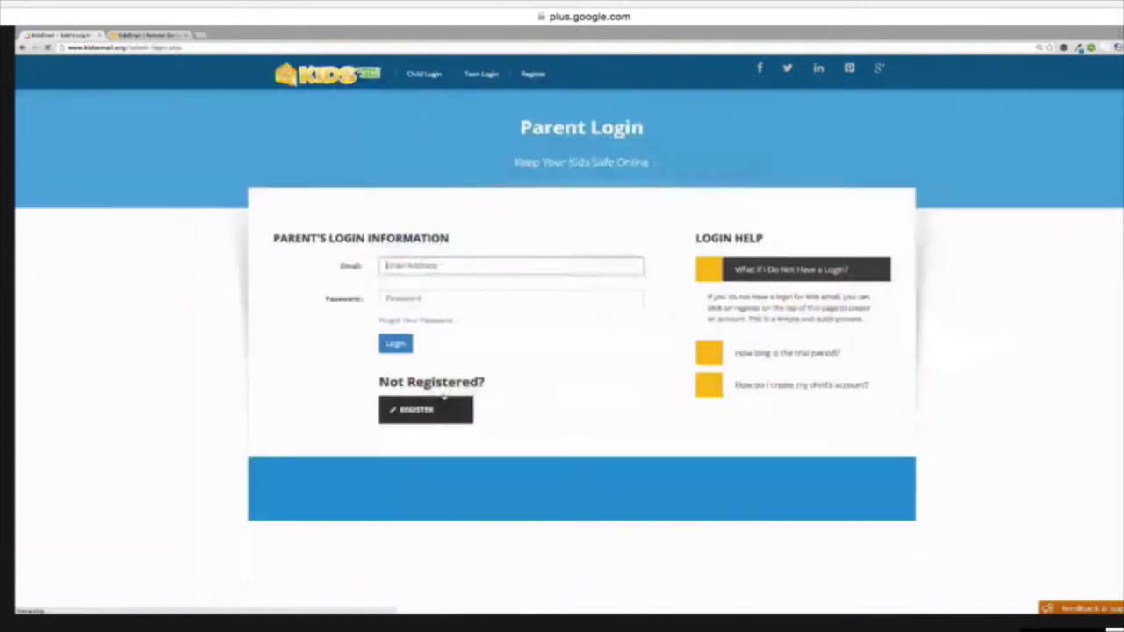
Step: Log in with the saved parent email and the account password, then open ADD A CHILD
left_click(426, 265)
type("jf")
key("Down")
key("Return")
key("Tab")
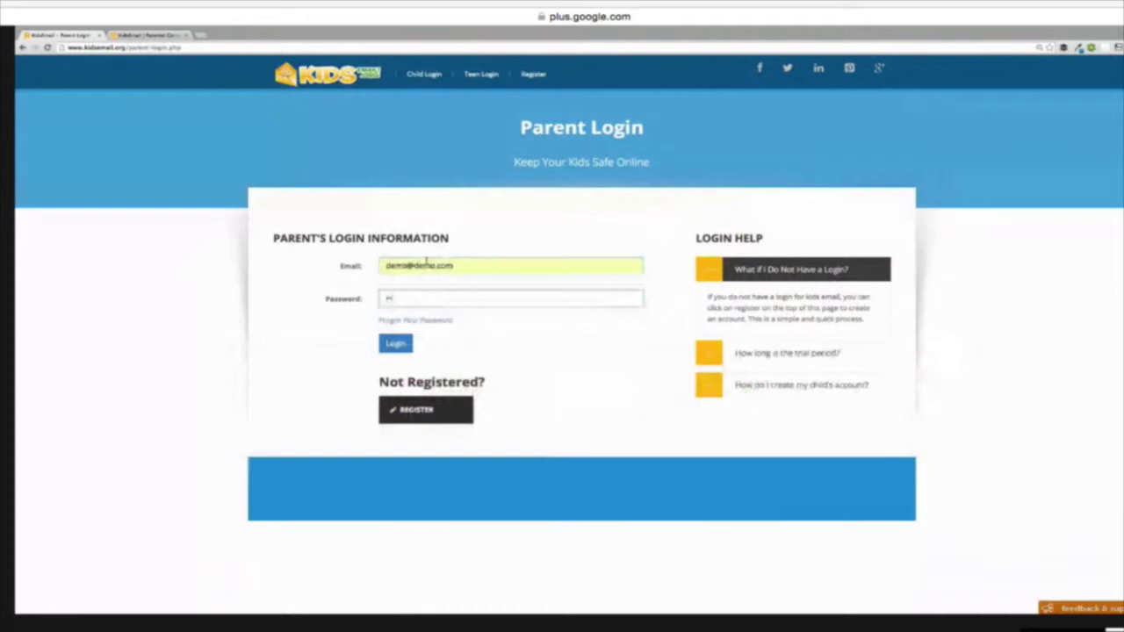
key("Return")
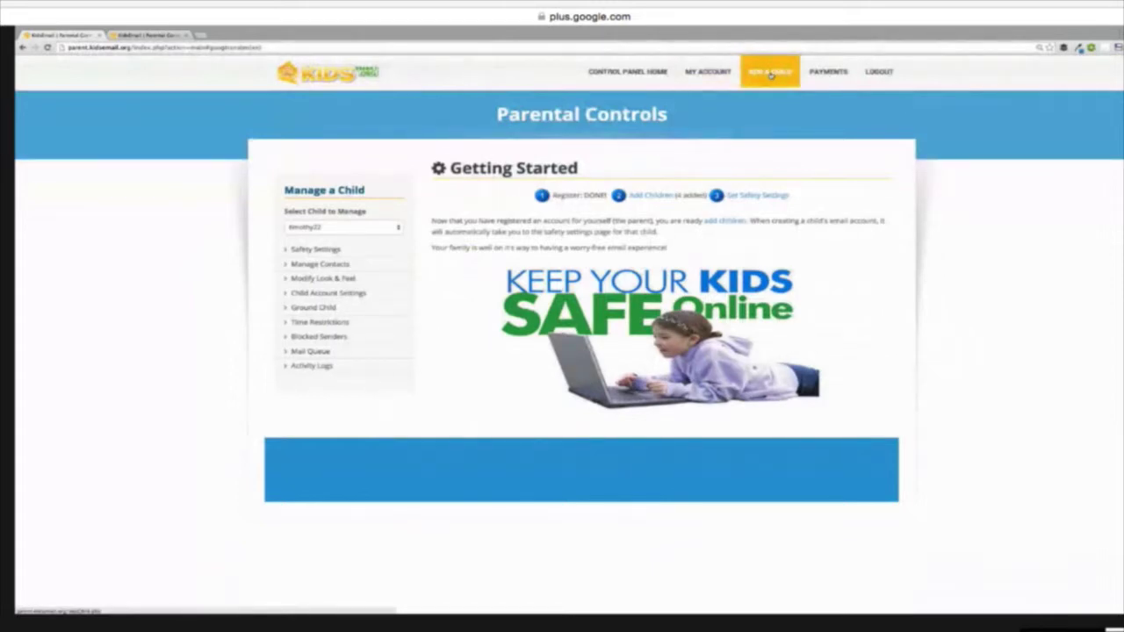
left_click(770, 72)
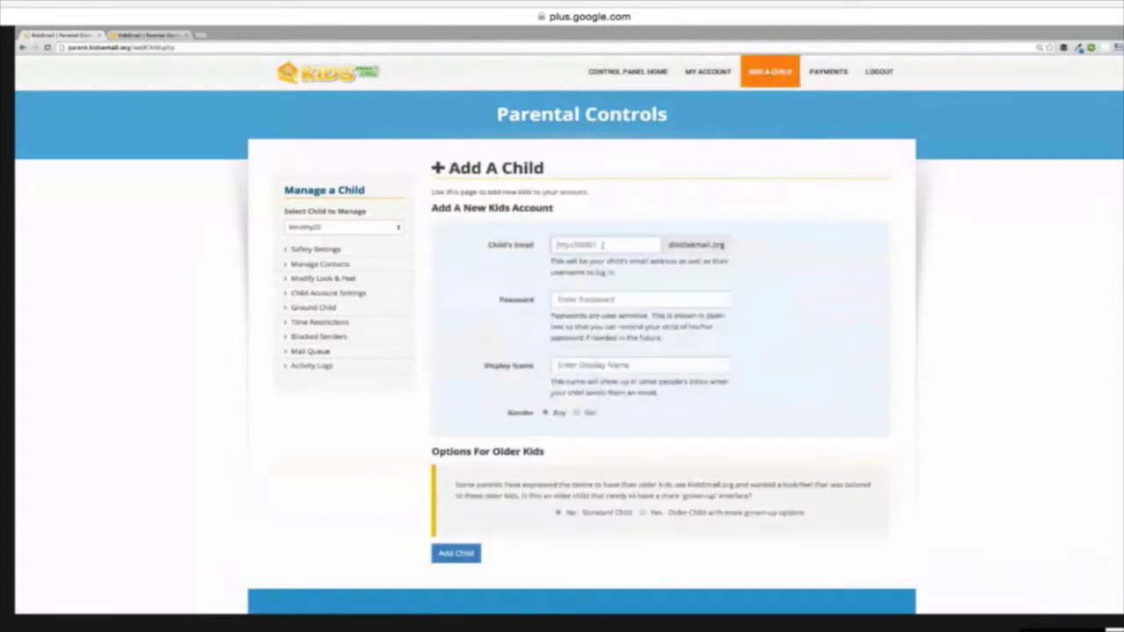
Step: Enter the child's email name, account password and display name
left_click(602, 245)
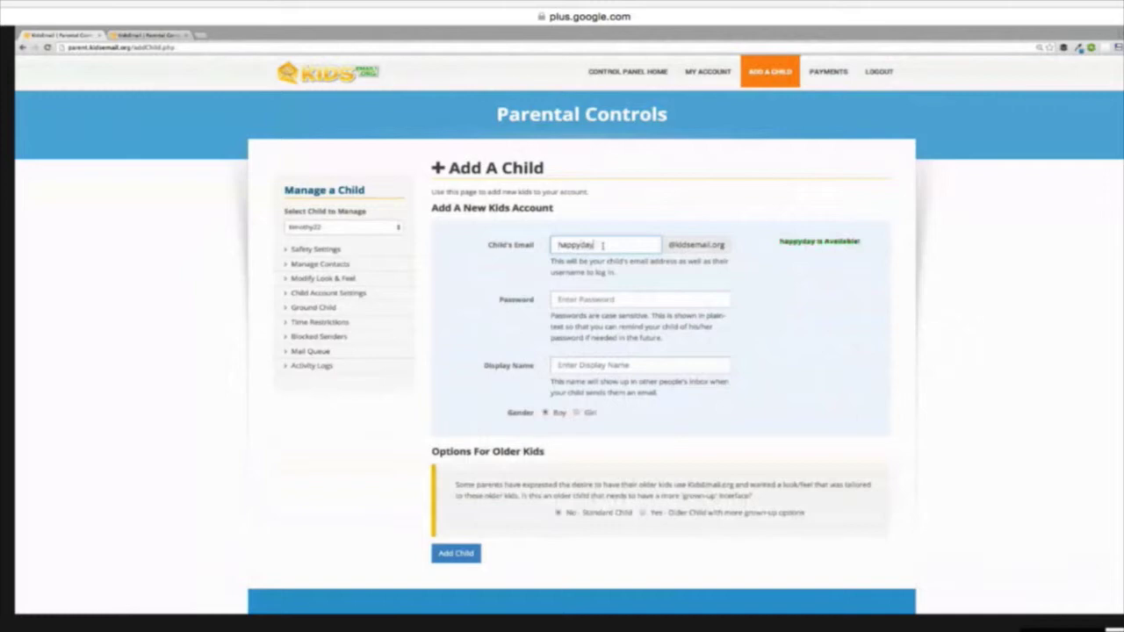
left_click(612, 300)
type("password")
key("Tab")
type("Jane")
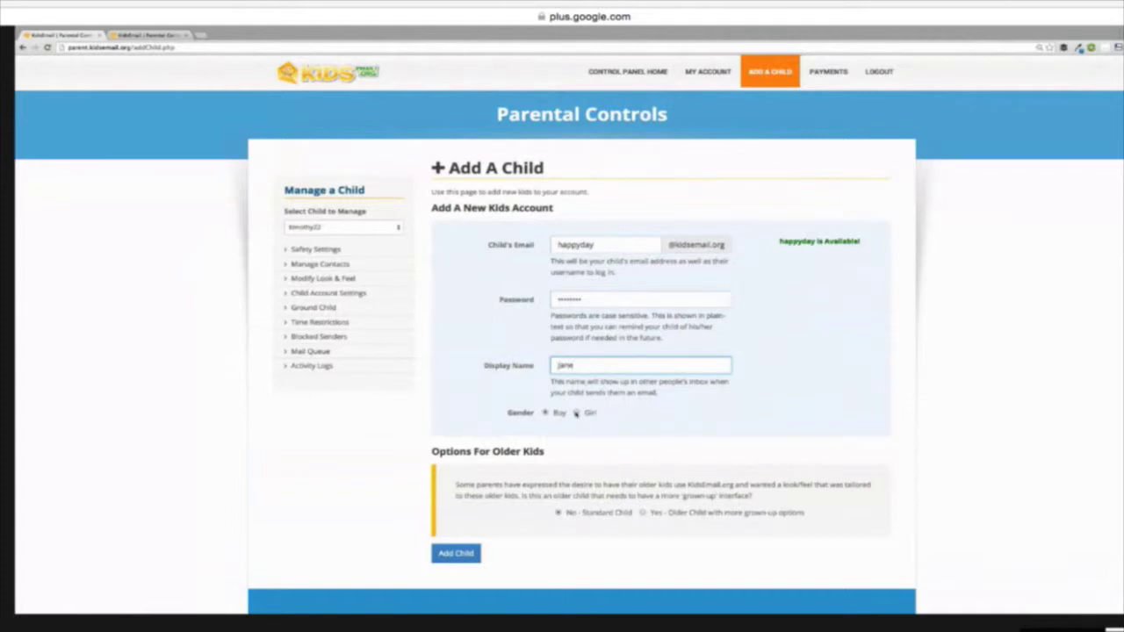
Step: Set the child's gender to Girl and choose Yes - Older Child
left_click(576, 413)
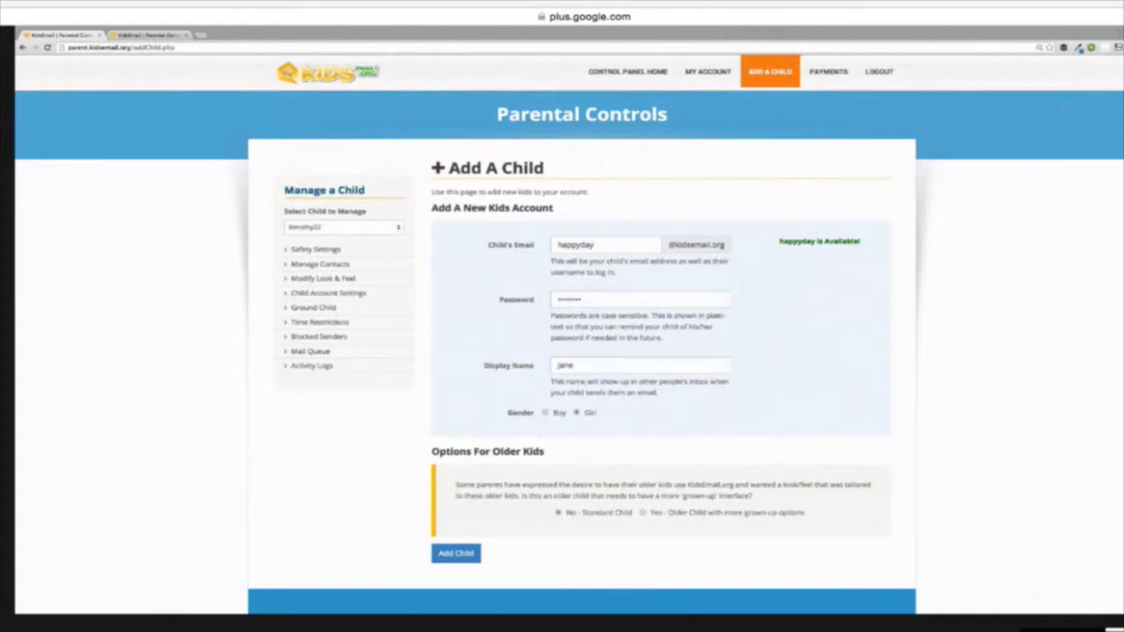
scroll(576, 413, "down", 1)
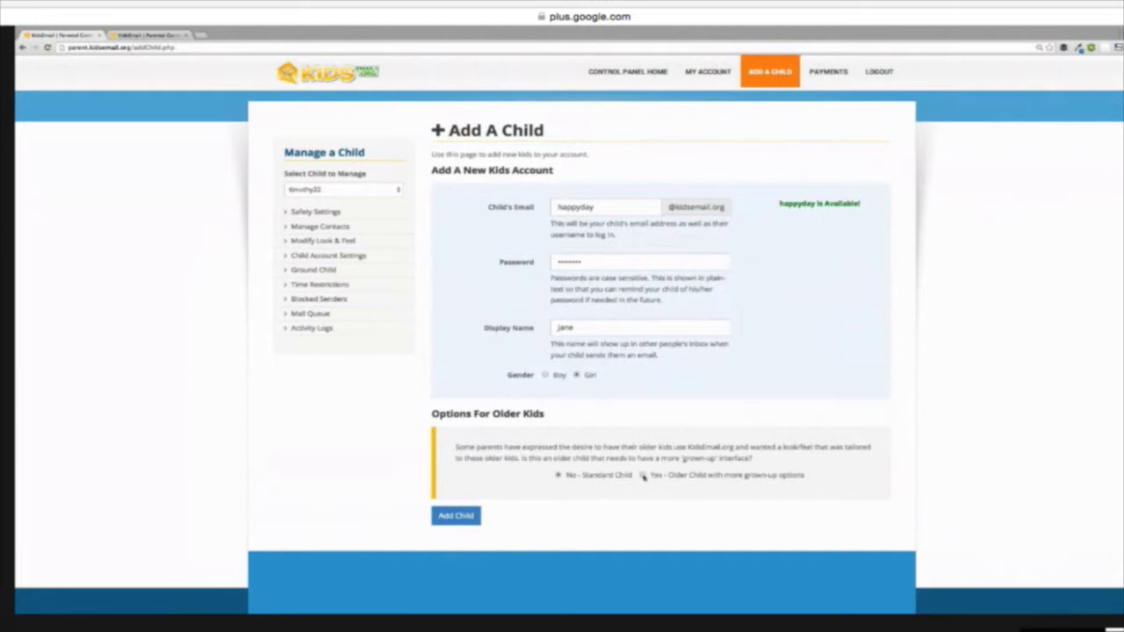
left_click(643, 475)
scroll(1114, 385, "down", 2)
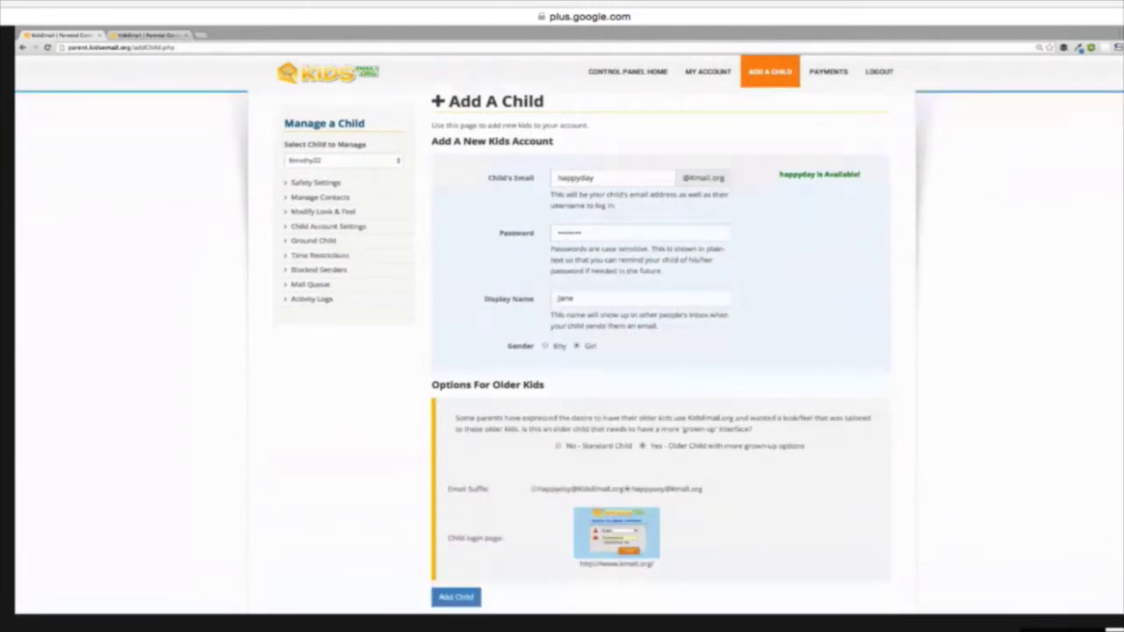
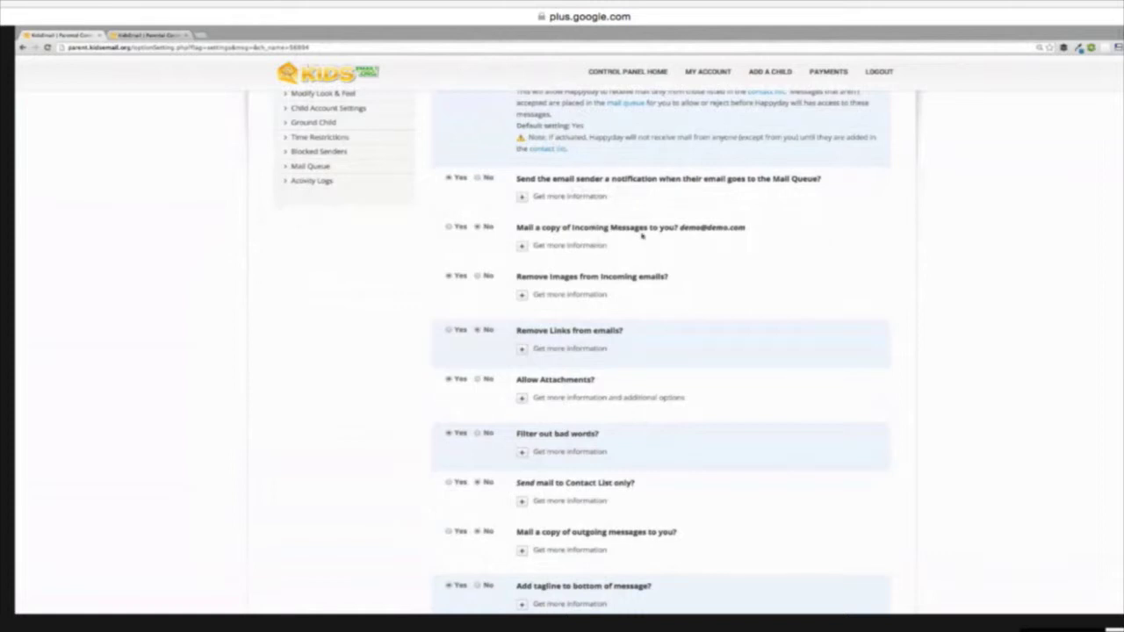
Step: Expand the attachment options, save Happyday's safety settings, and go to Manage Contacts
scroll(1114, 322, "down", 4)
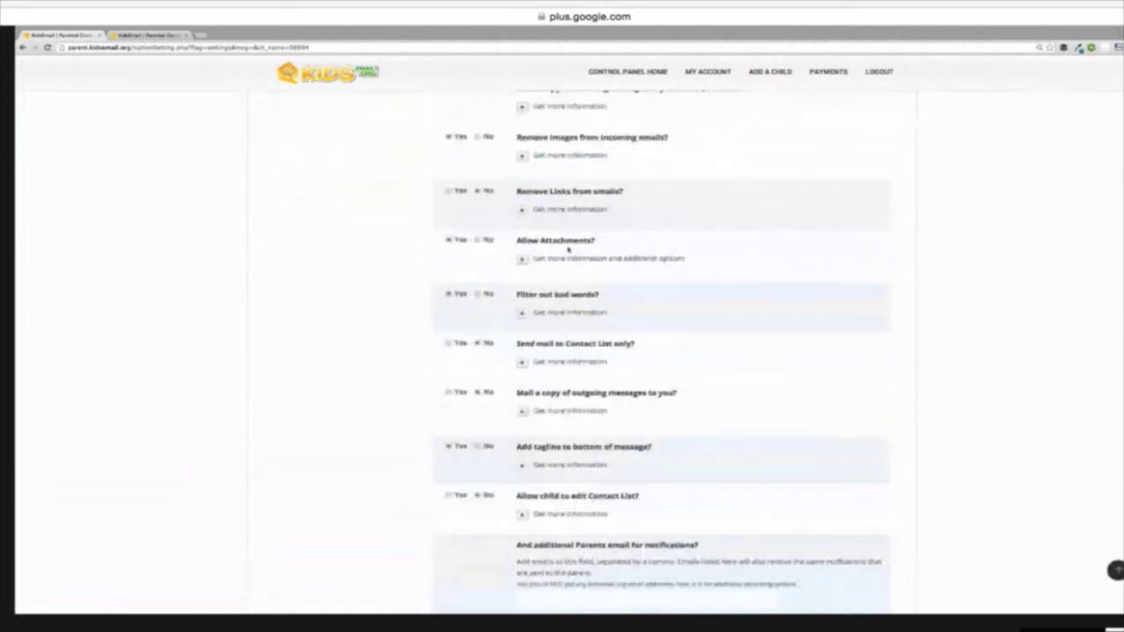
scroll(784, 213, "down", 2)
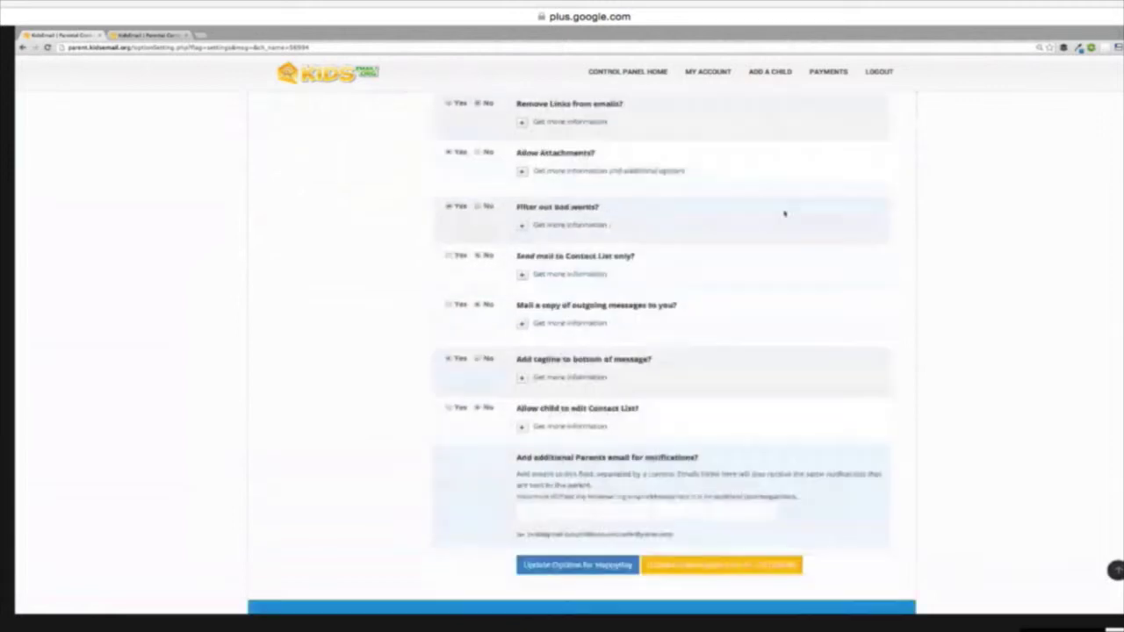
left_click(522, 171)
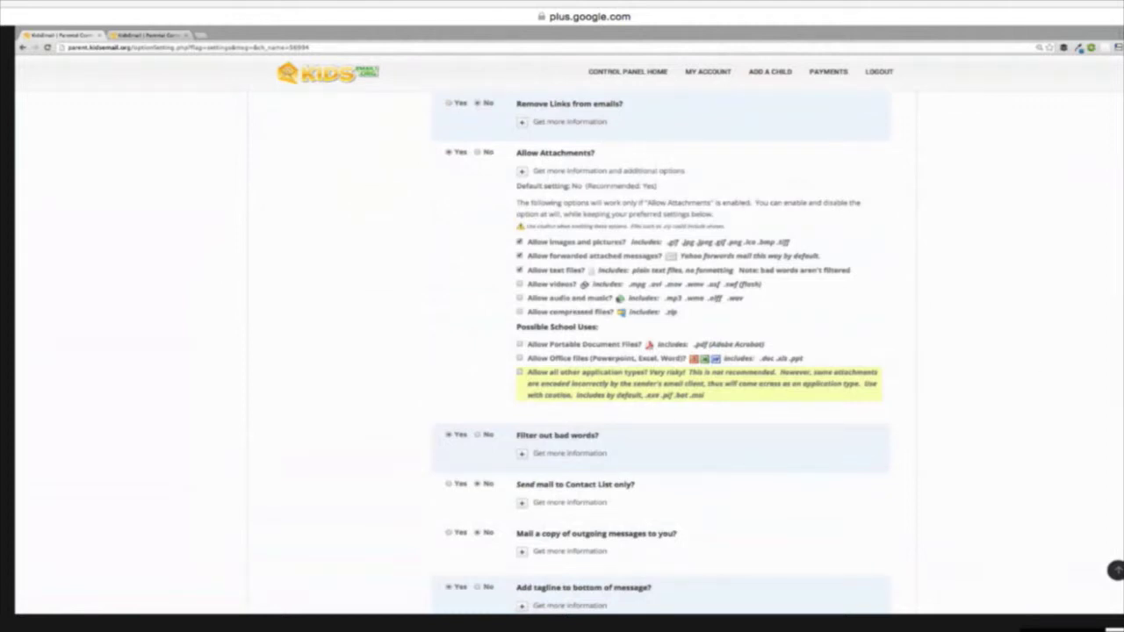
scroll(955, 353, "down", 5)
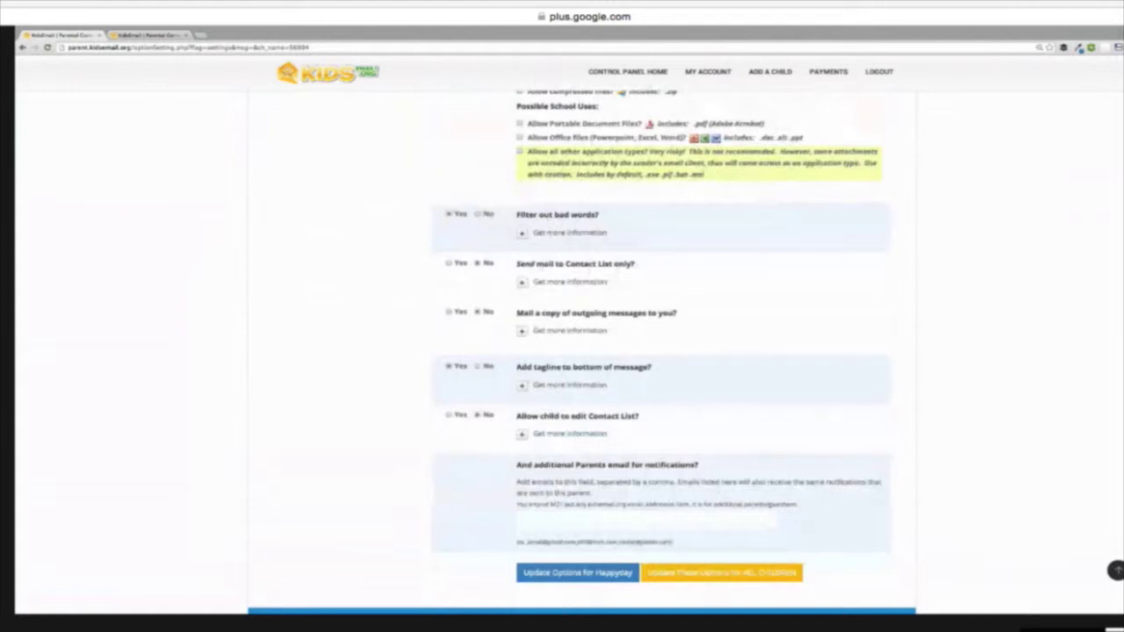
scroll(528, 384, "down", 1)
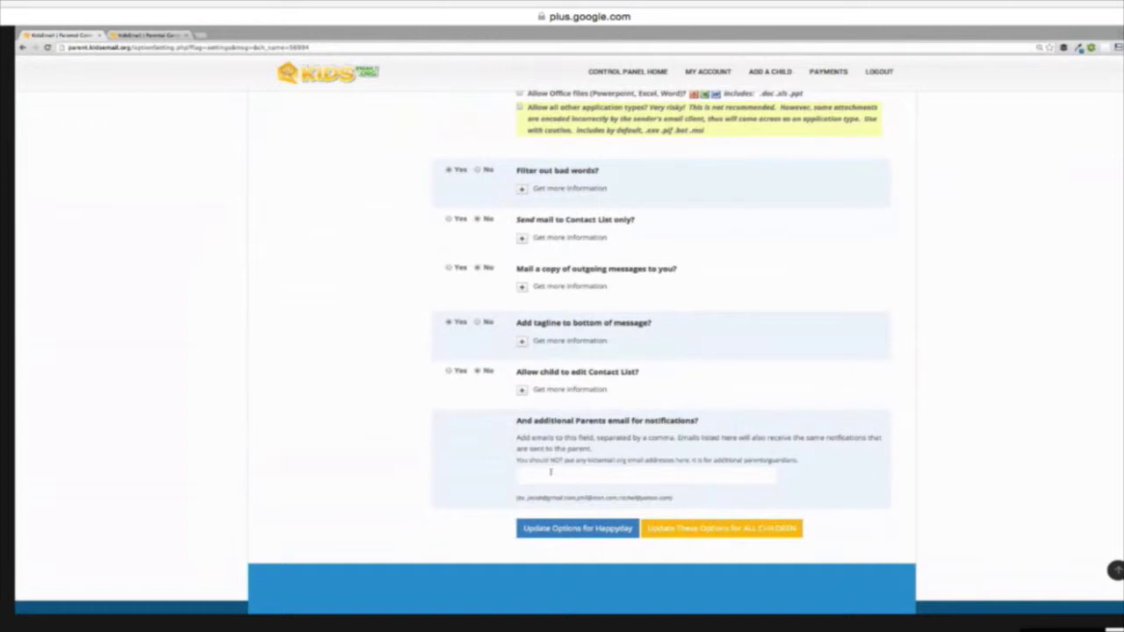
left_click(546, 474)
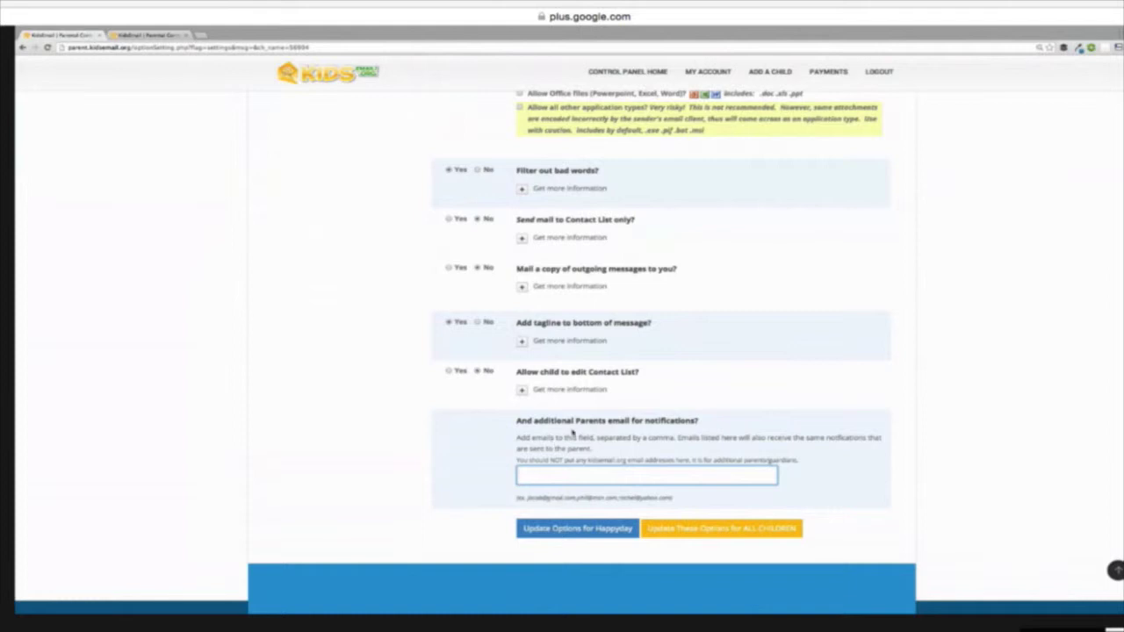
left_click(591, 530)
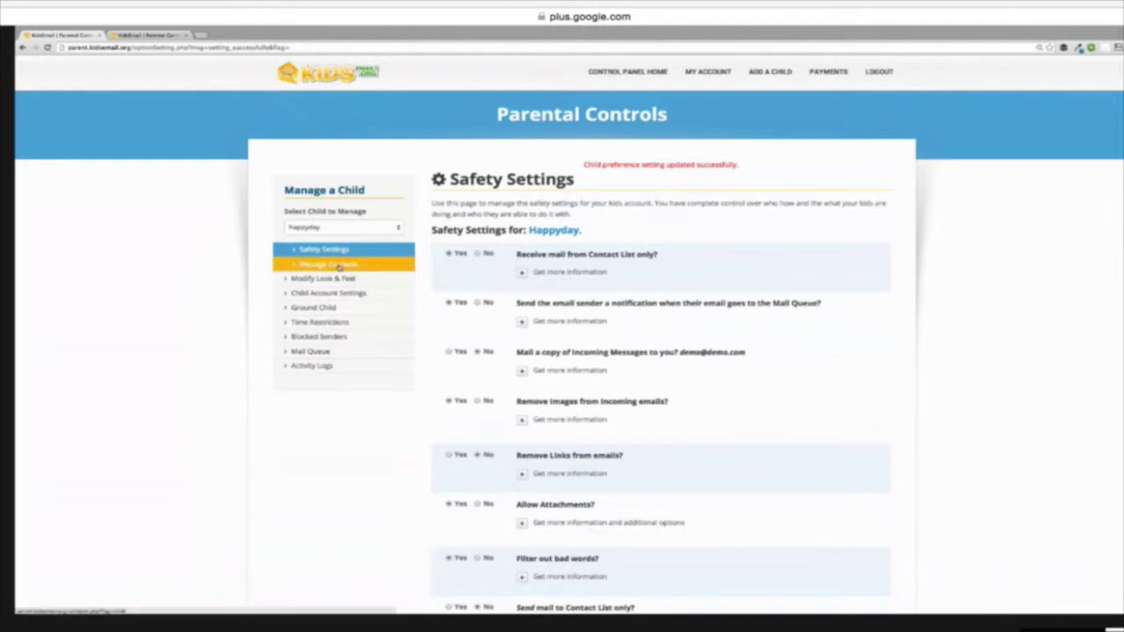
left_click(339, 266)
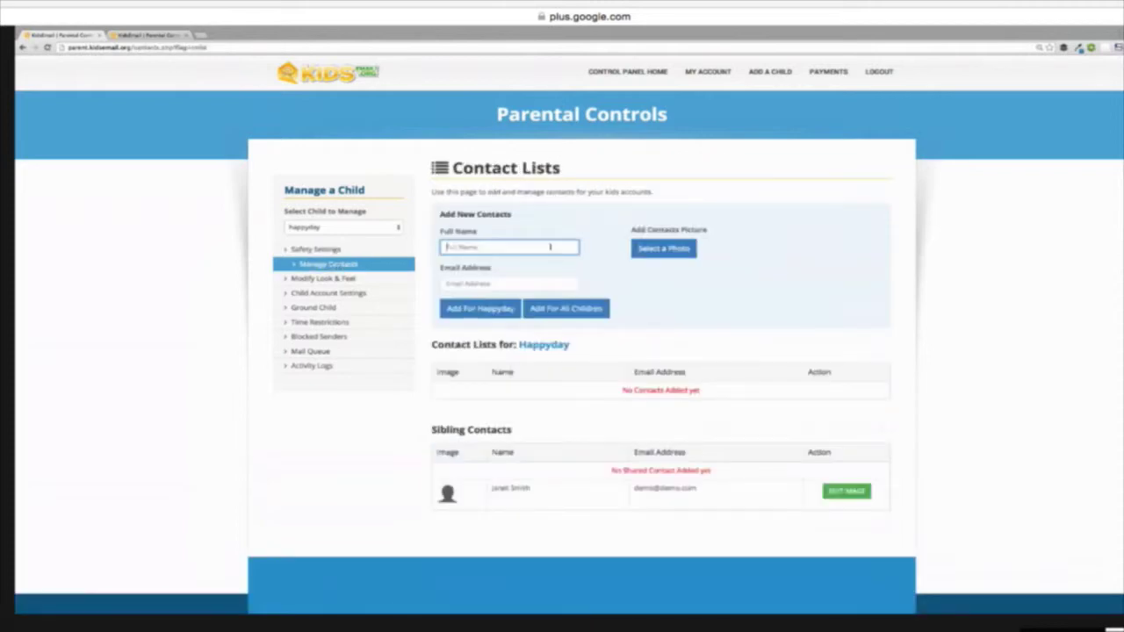
Step: Add the grandmother's full name and e-mail address as a contact for Happyday
type("Grandma Susan")
left_click(474, 284)
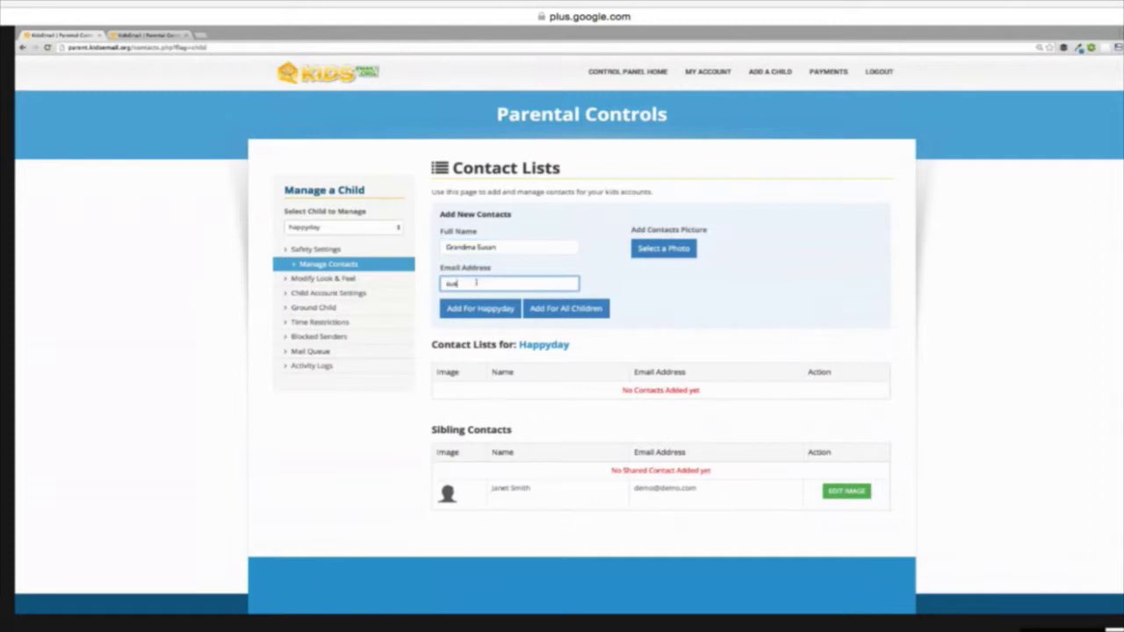
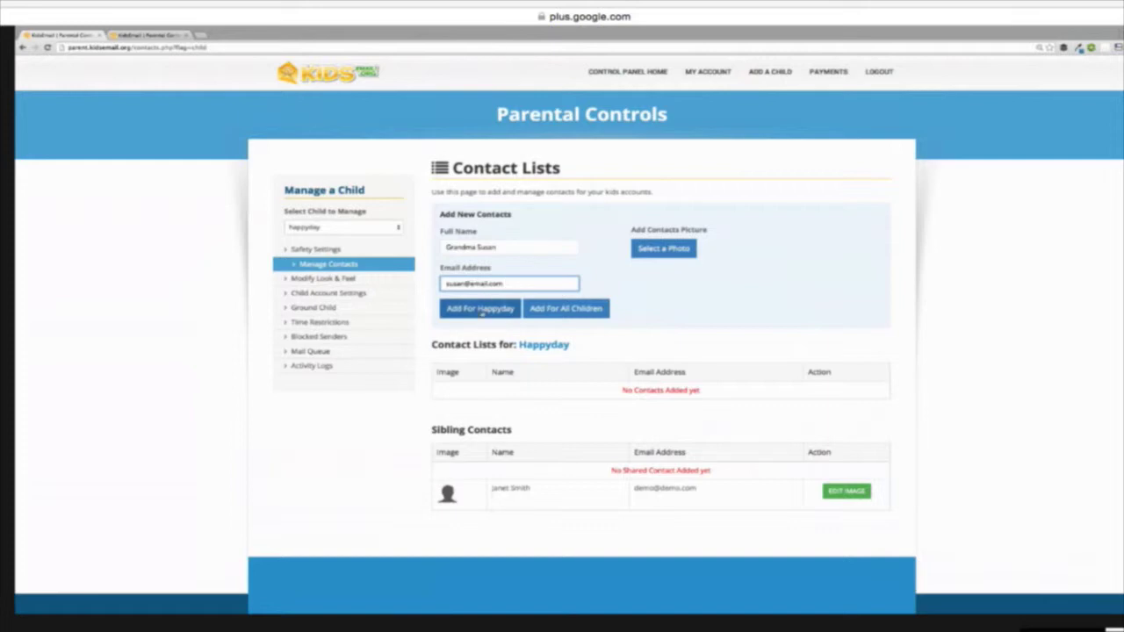
left_click(483, 307)
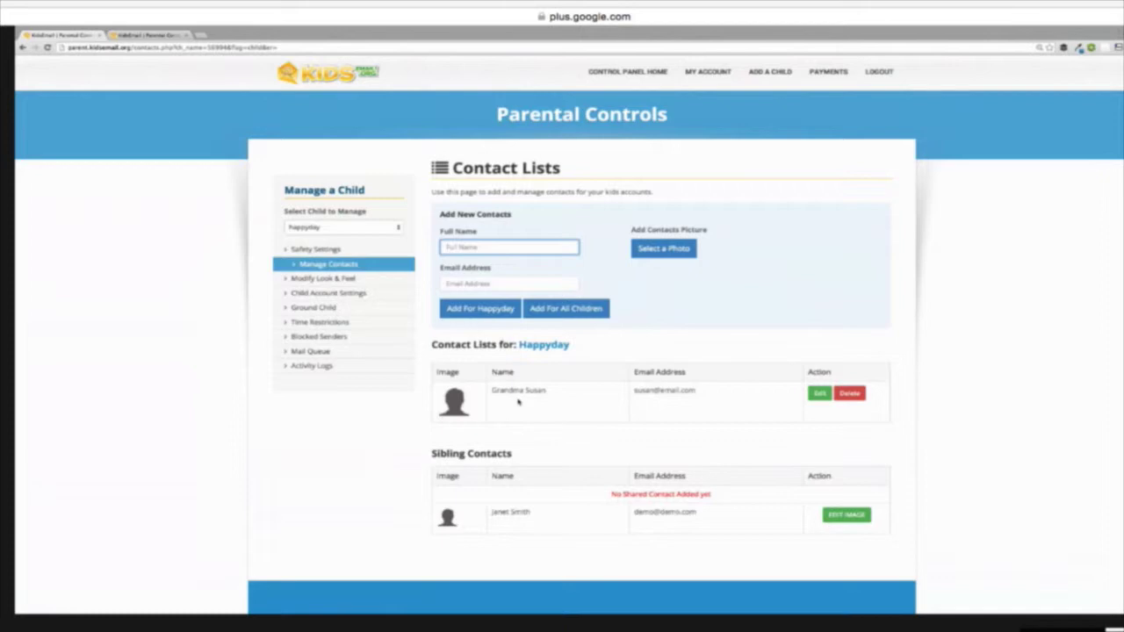
left_click(330, 279)
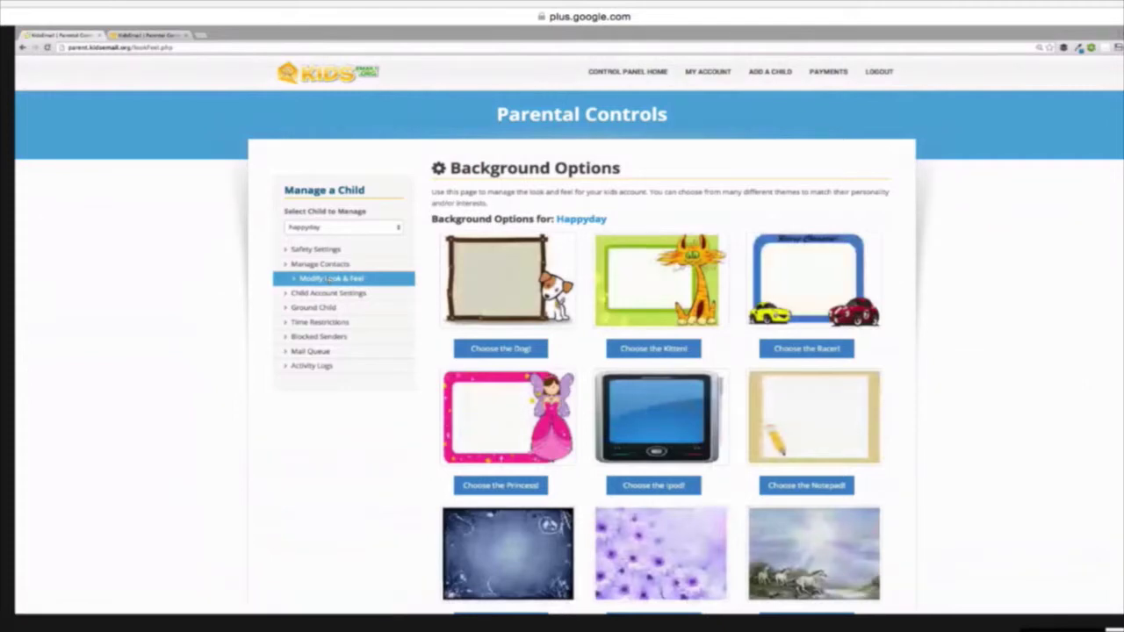
Step: Choose the Dog background for the child's inbox, then go to Ground Child
scroll(562, 352, "down", 3)
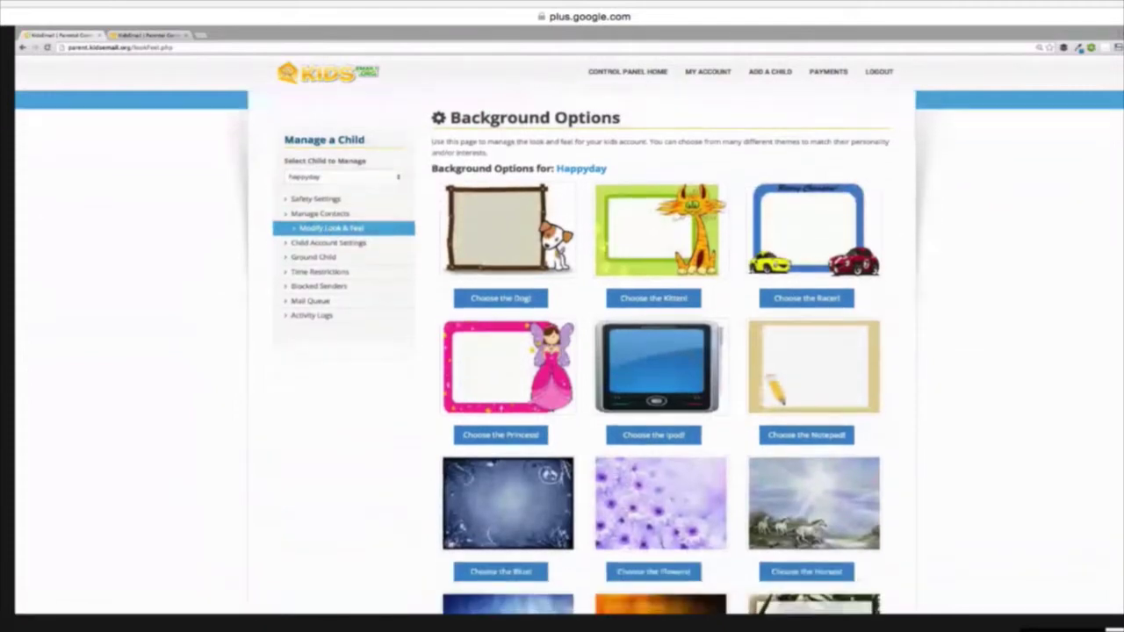
scroll(562, 352, "down", 3)
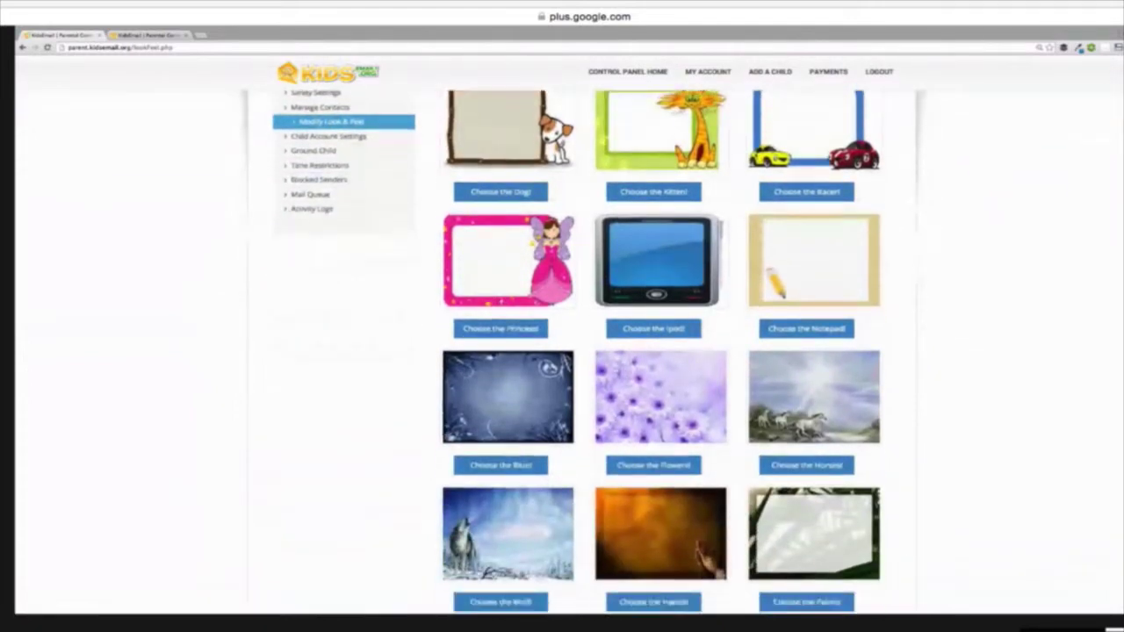
scroll(563, 351, "up", 4)
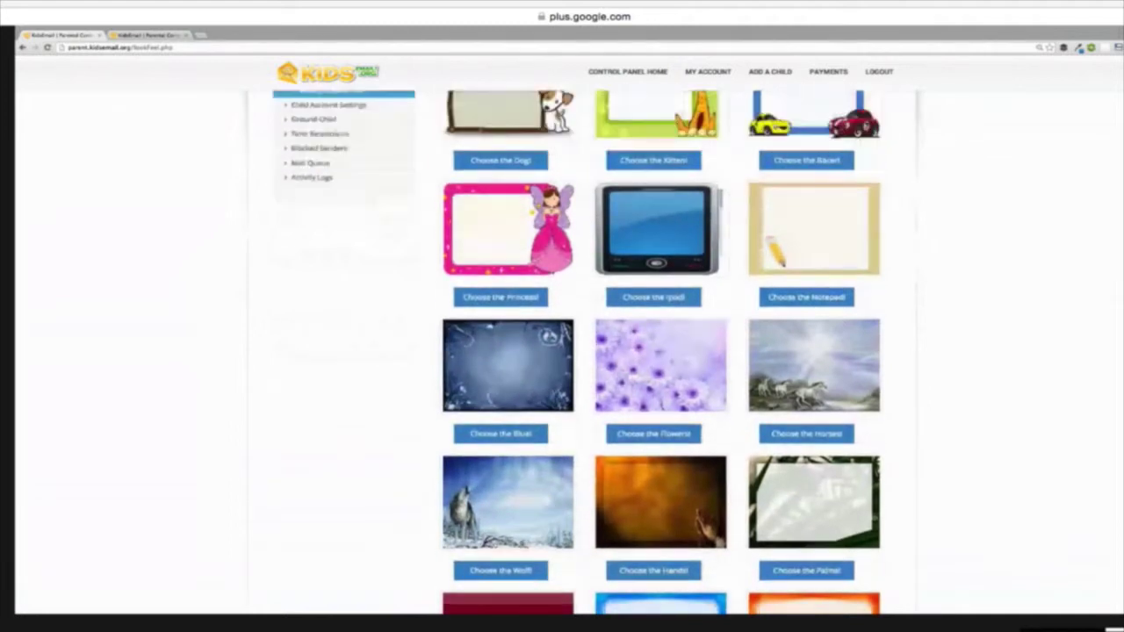
left_click(502, 260)
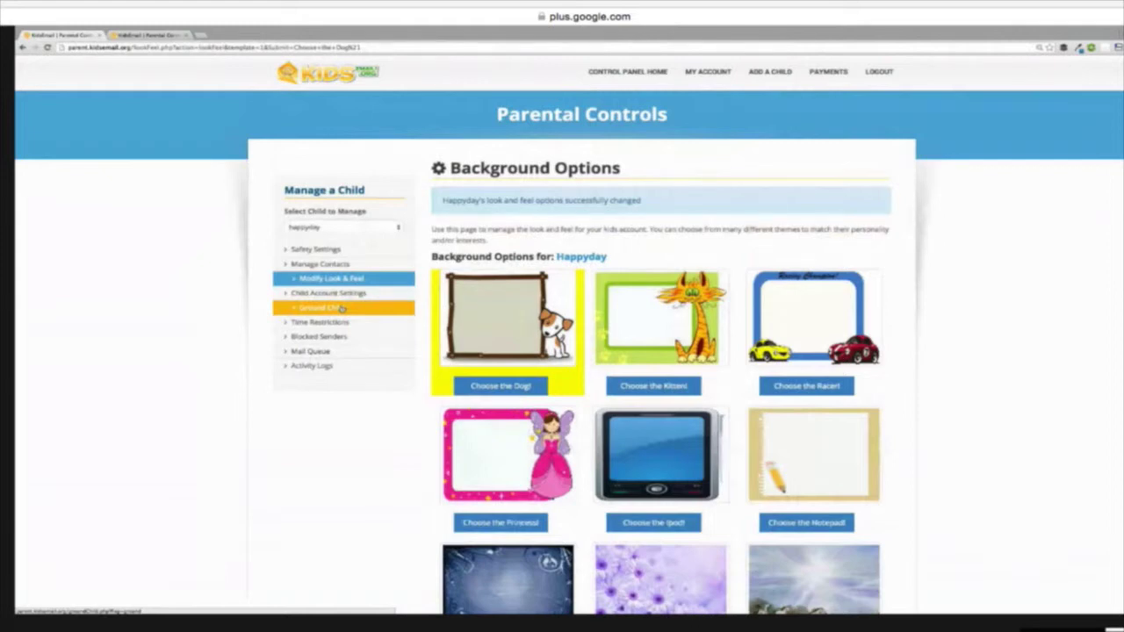
left_click(341, 308)
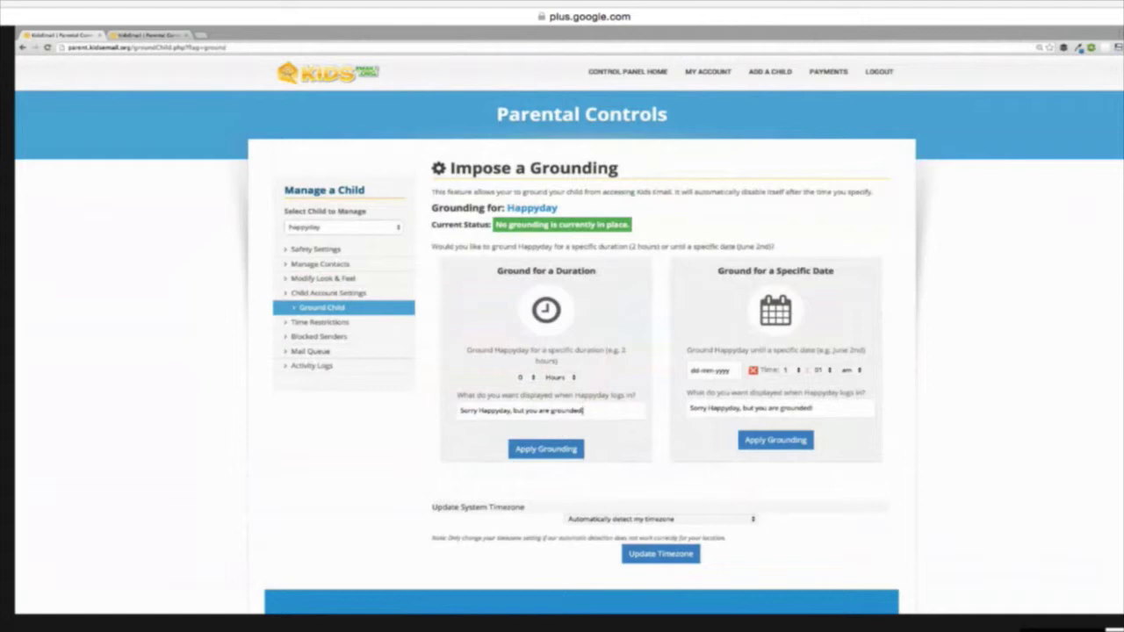
Step: Restrict logins every day at 12, 1, 2 and 3 AM, then go to Blocked Senders
left_click(583, 410)
left_click(324, 324)
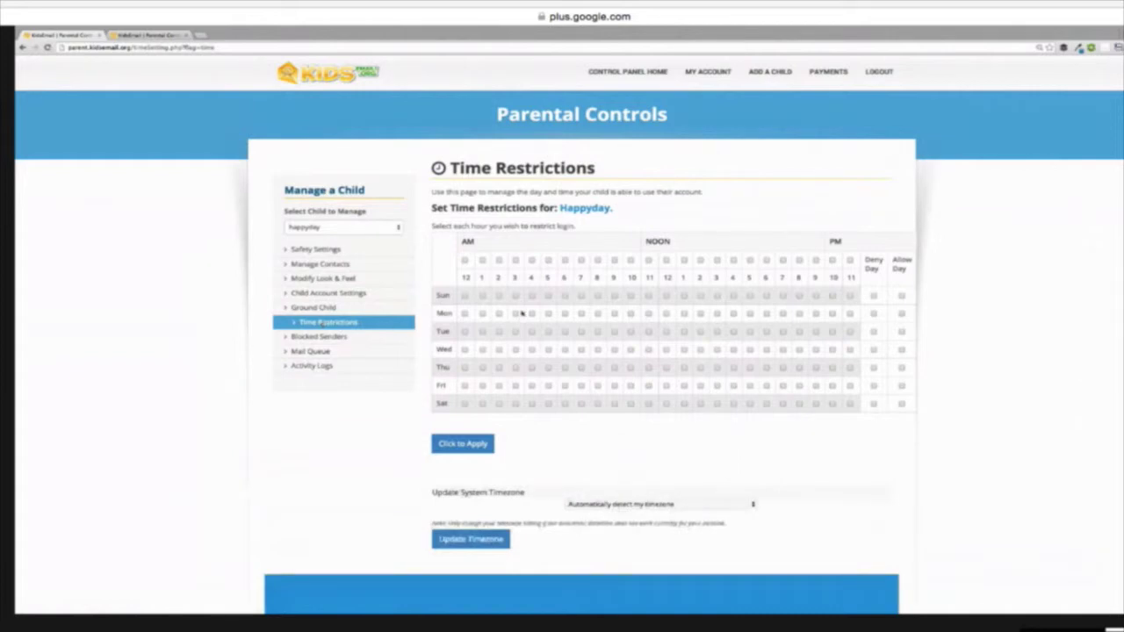
left_click(465, 261)
left_click(482, 260)
left_click(499, 261)
left_click(515, 261)
left_click(336, 339)
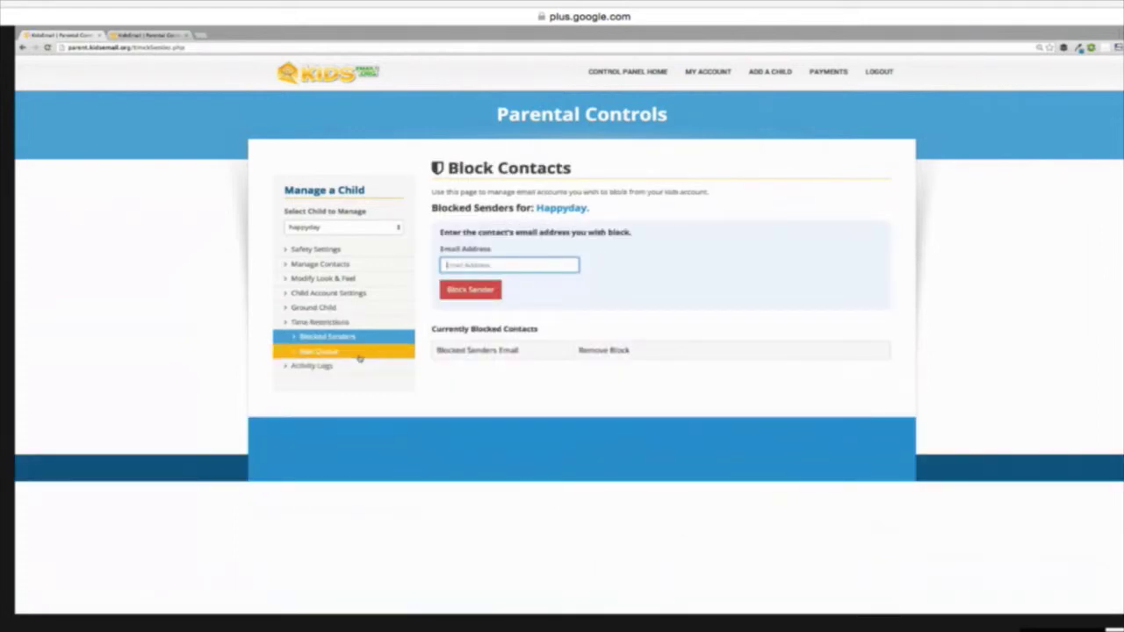
Step: In the held-email queue, approve the newest email and delete the top one, then view Activity Logs
left_click(347, 354)
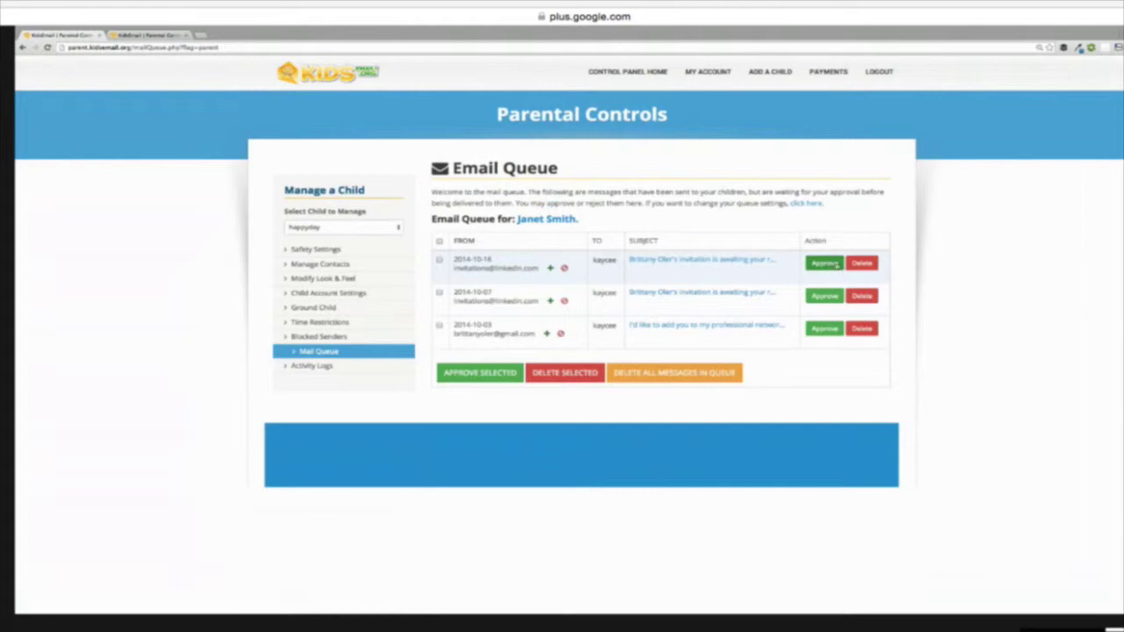
left_click(835, 265)
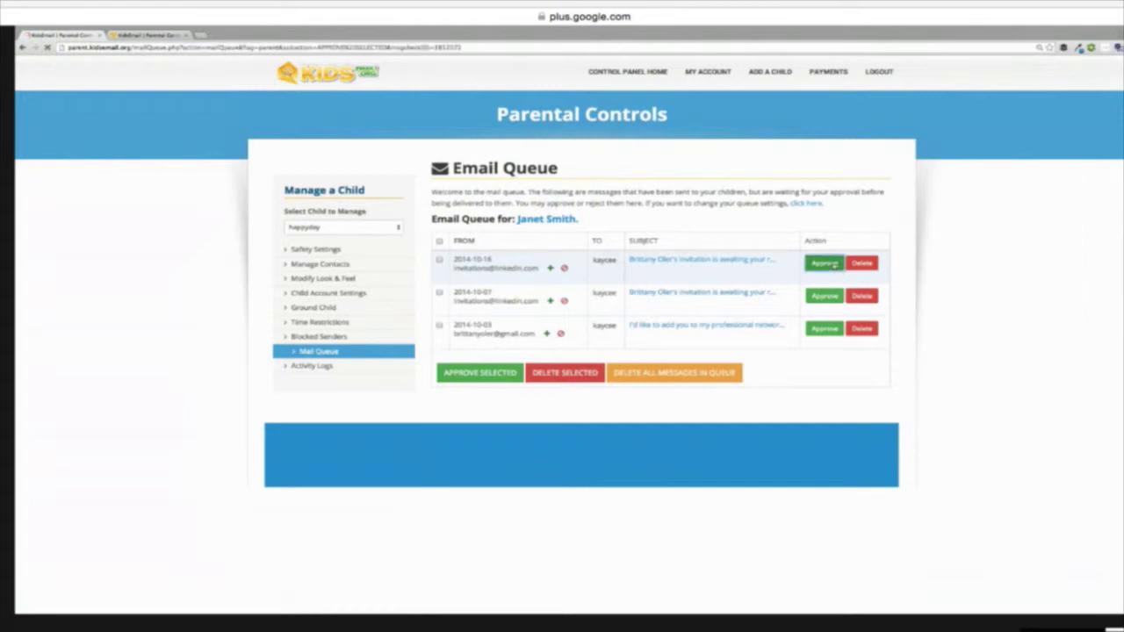
left_click(871, 264)
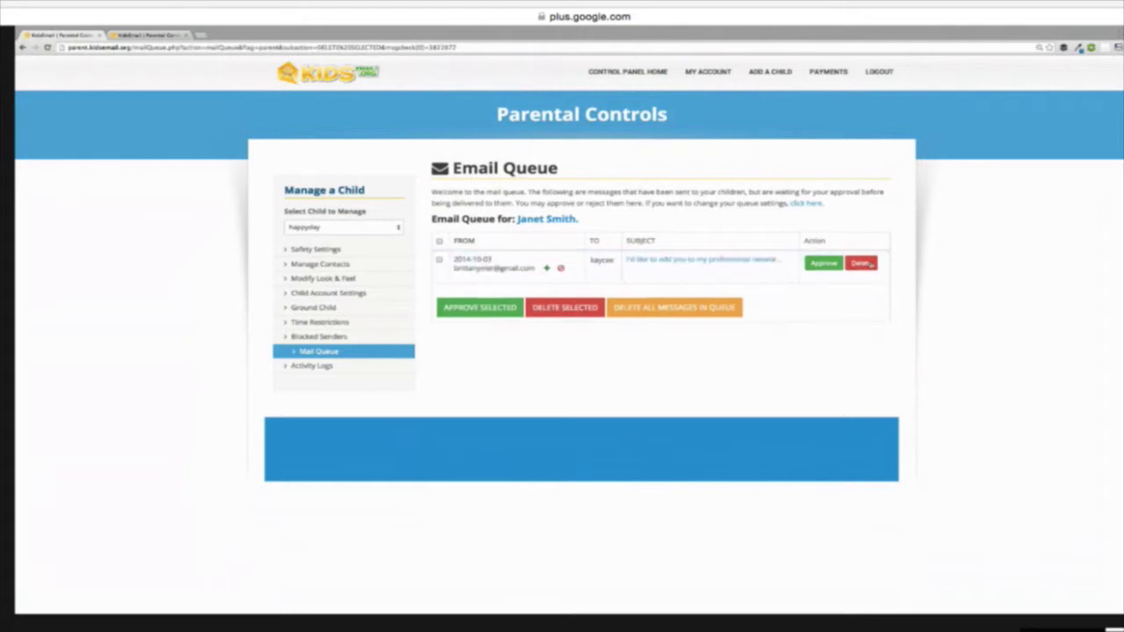
left_click(325, 366)
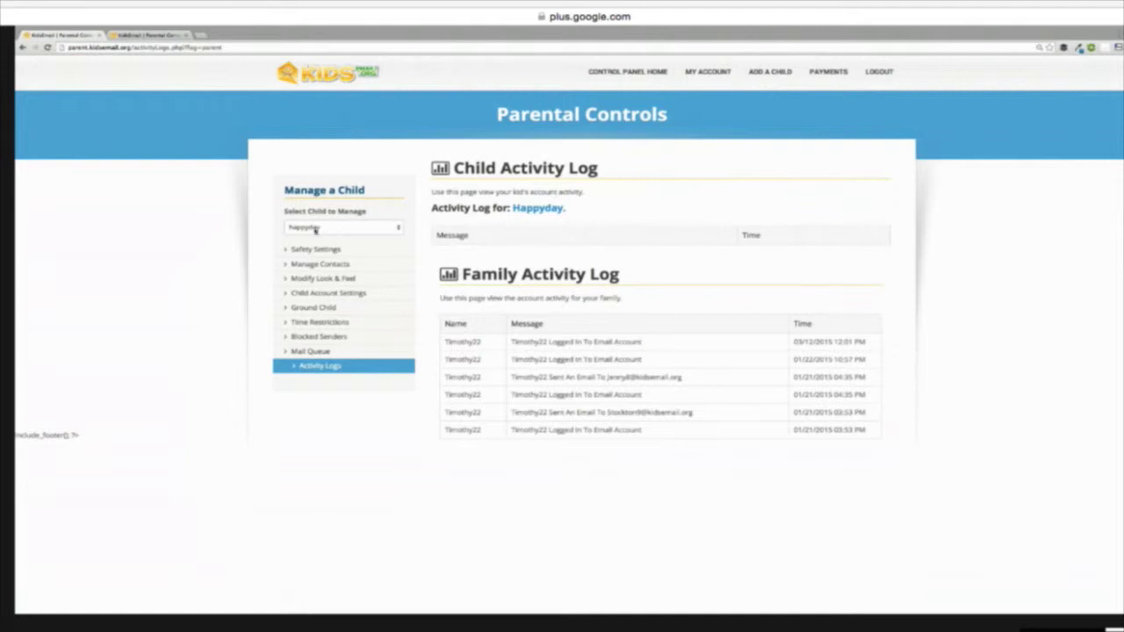
Step: Switch to managing another child and log into their email account from Child Account Settings
left_click(317, 229)
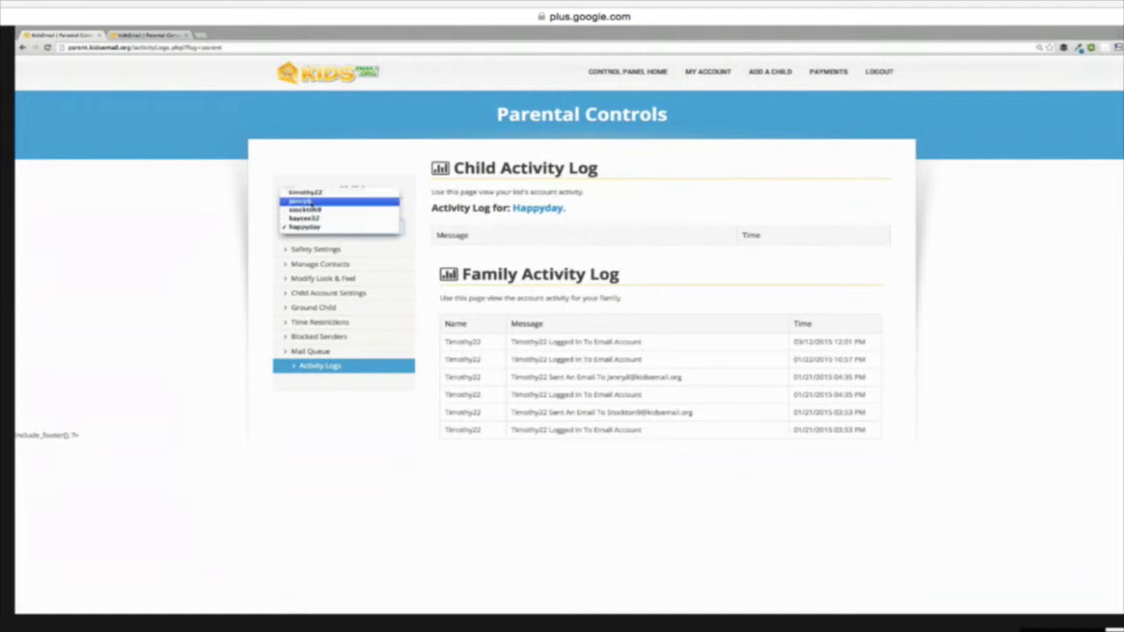
left_click(313, 203)
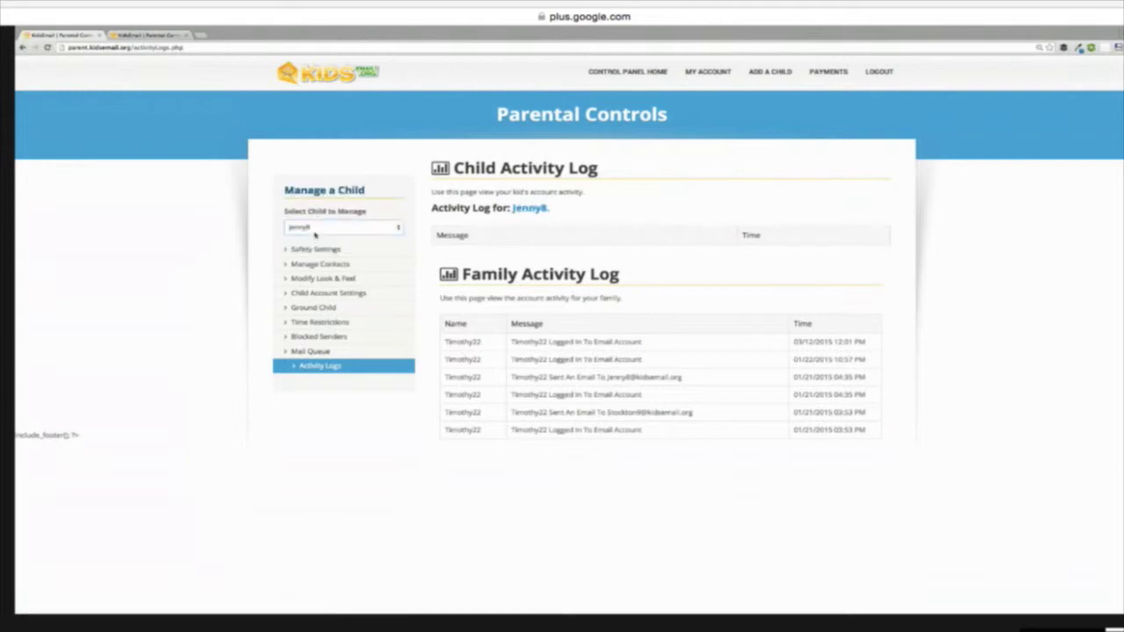
left_click(315, 294)
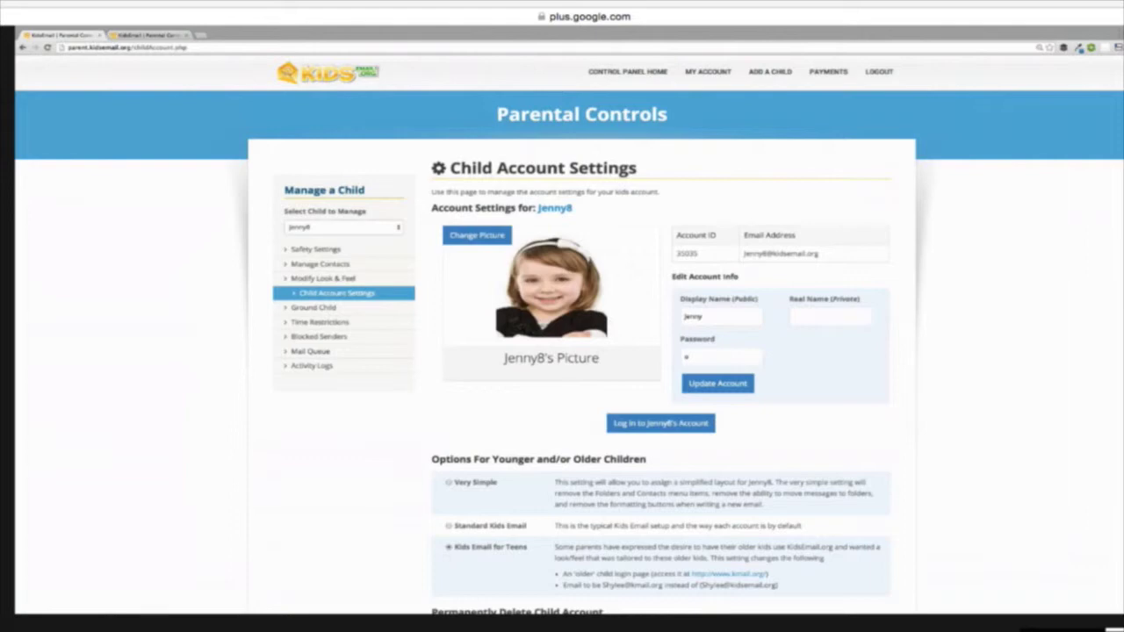
scroll(804, 265, "down", 3)
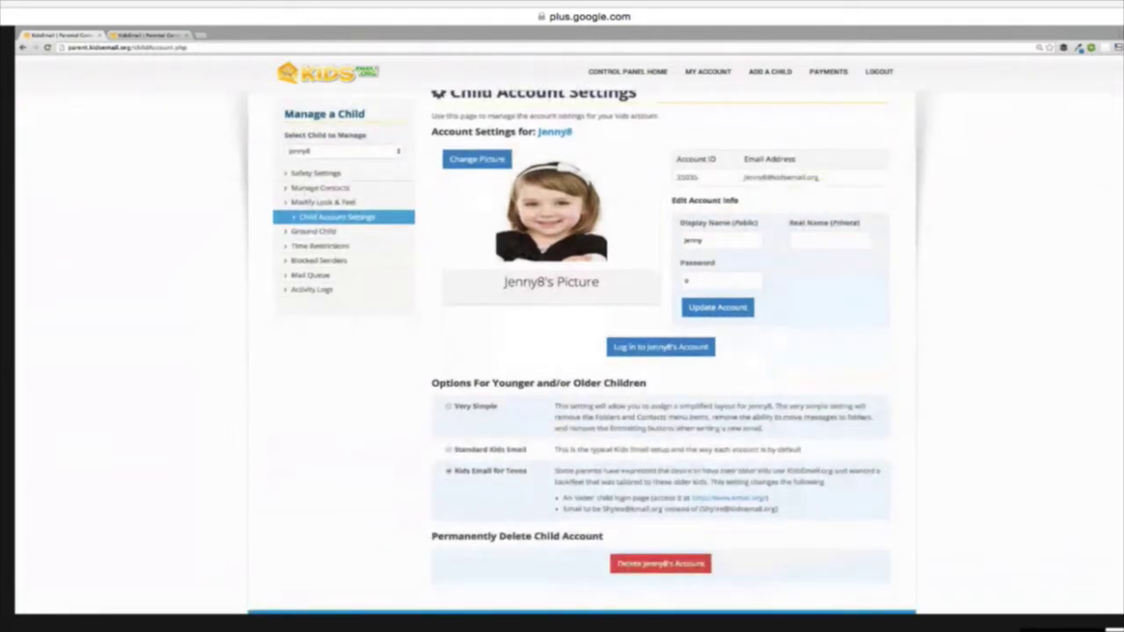
scroll(580, 351, "down", 2)
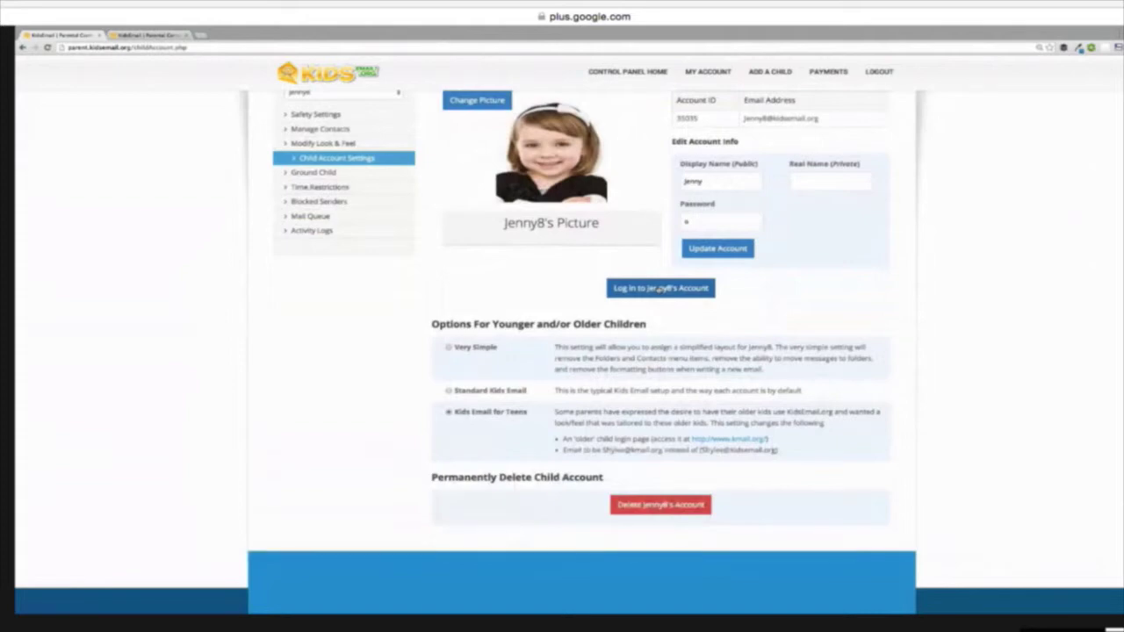
left_click(658, 289)
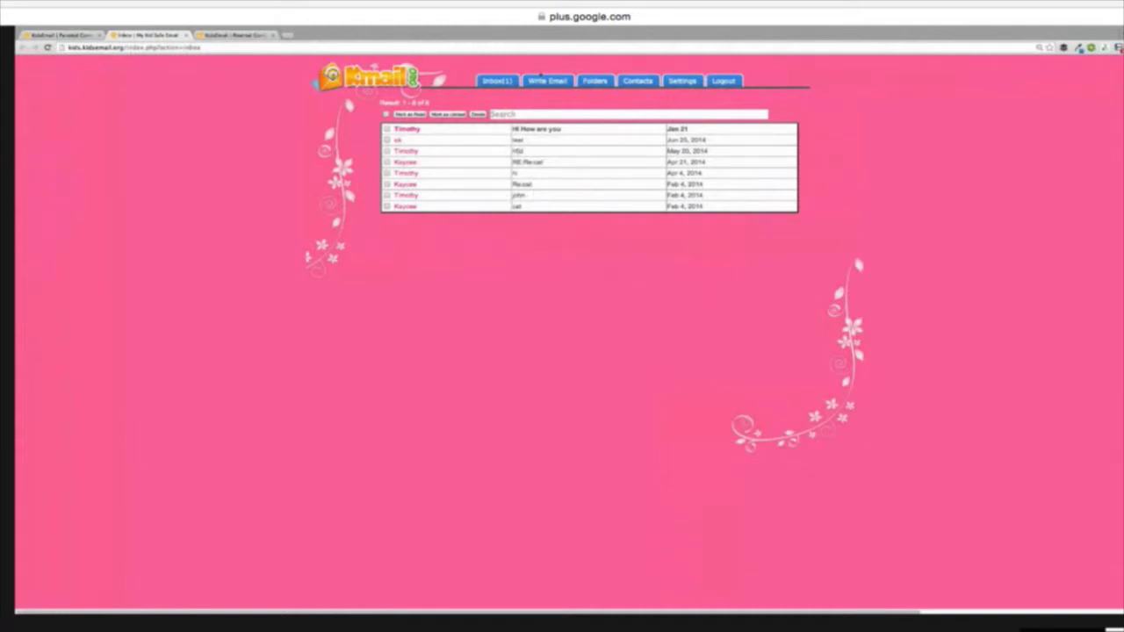
Step: Start a new email addressed to a sibling picked from the address book
left_click(546, 81)
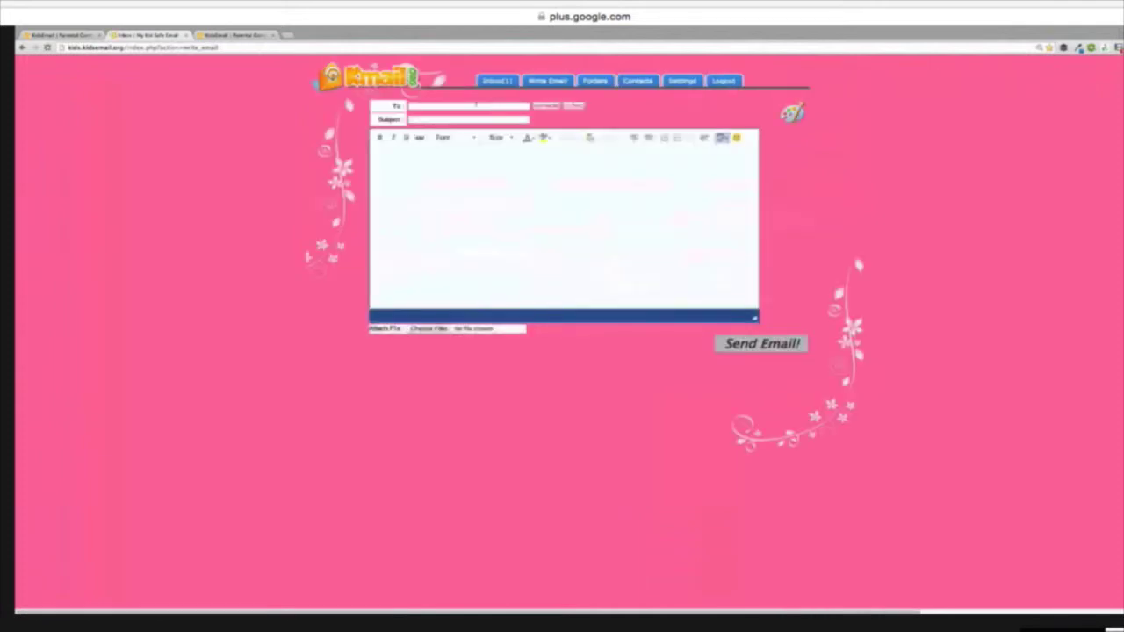
left_click(553, 108)
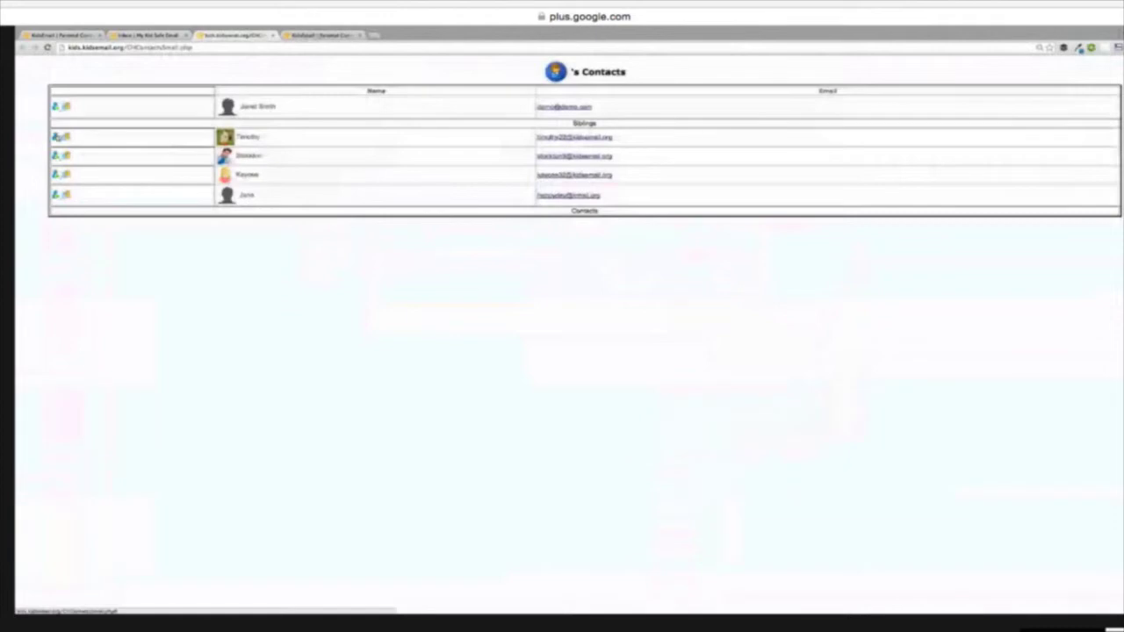
left_click(56, 137)
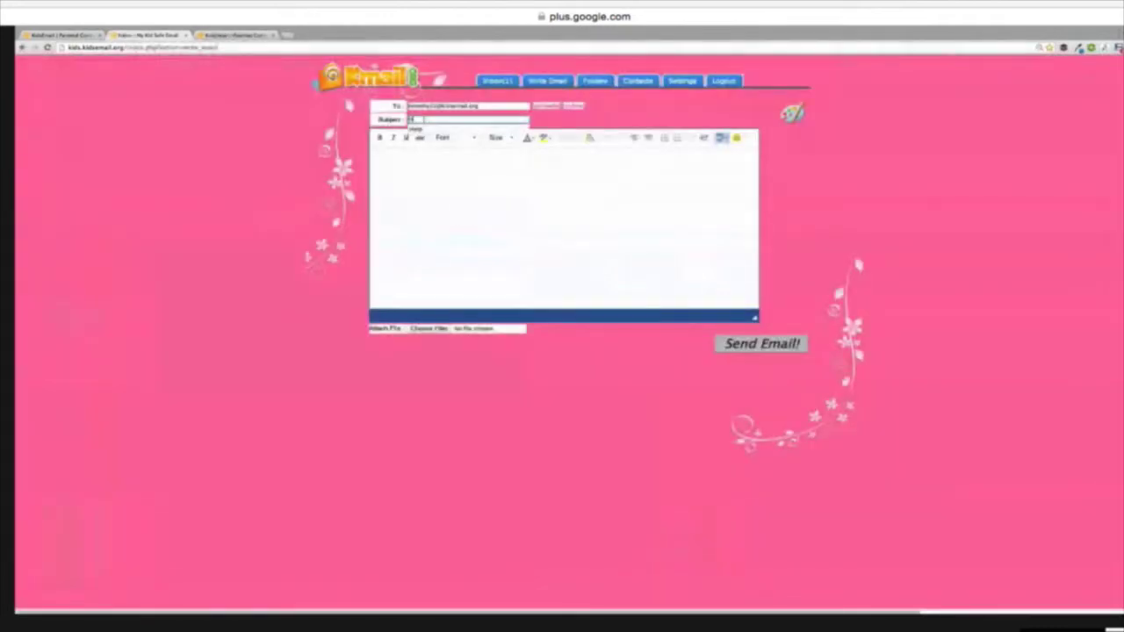
Step: Write 'how are you today!' in the message and add a smiley after it
type("how are you today!!")
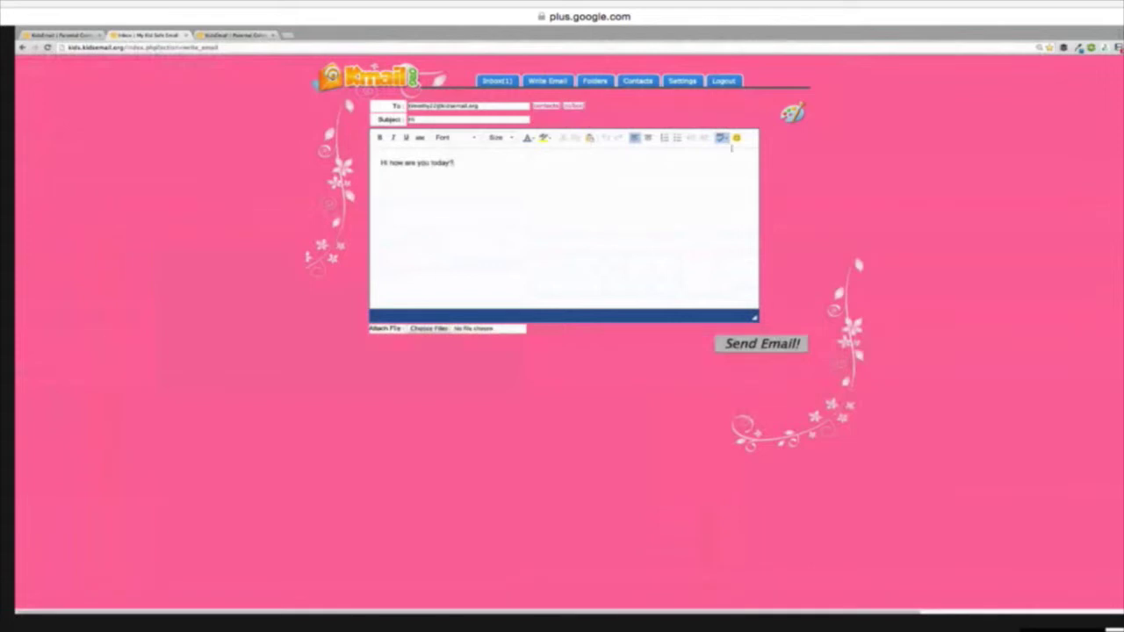
left_click(736, 138)
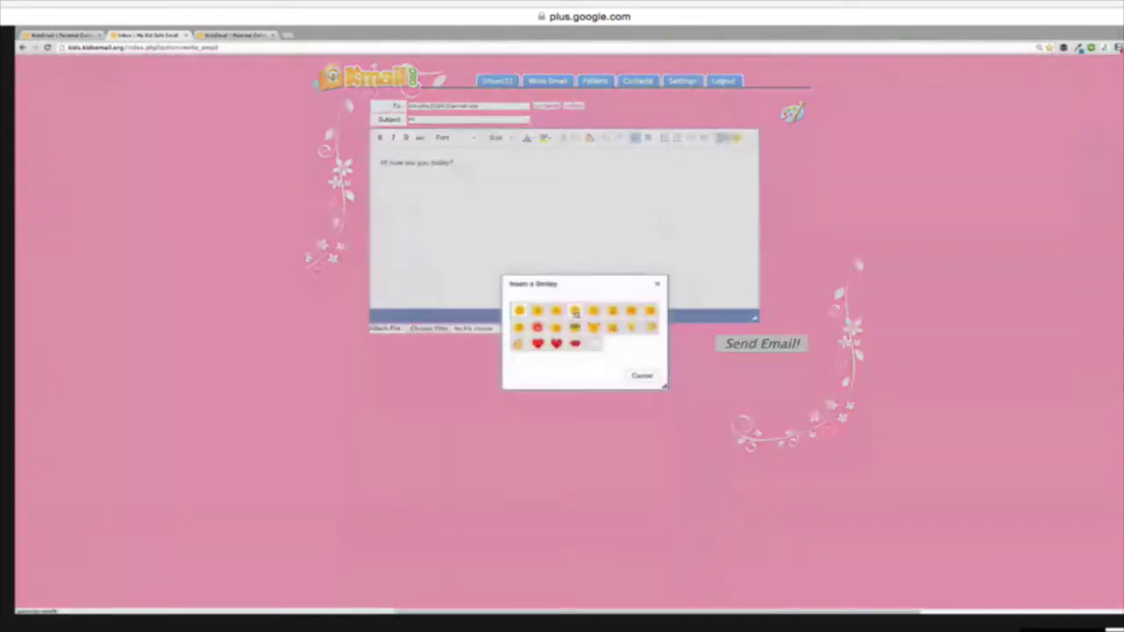
left_click(575, 312)
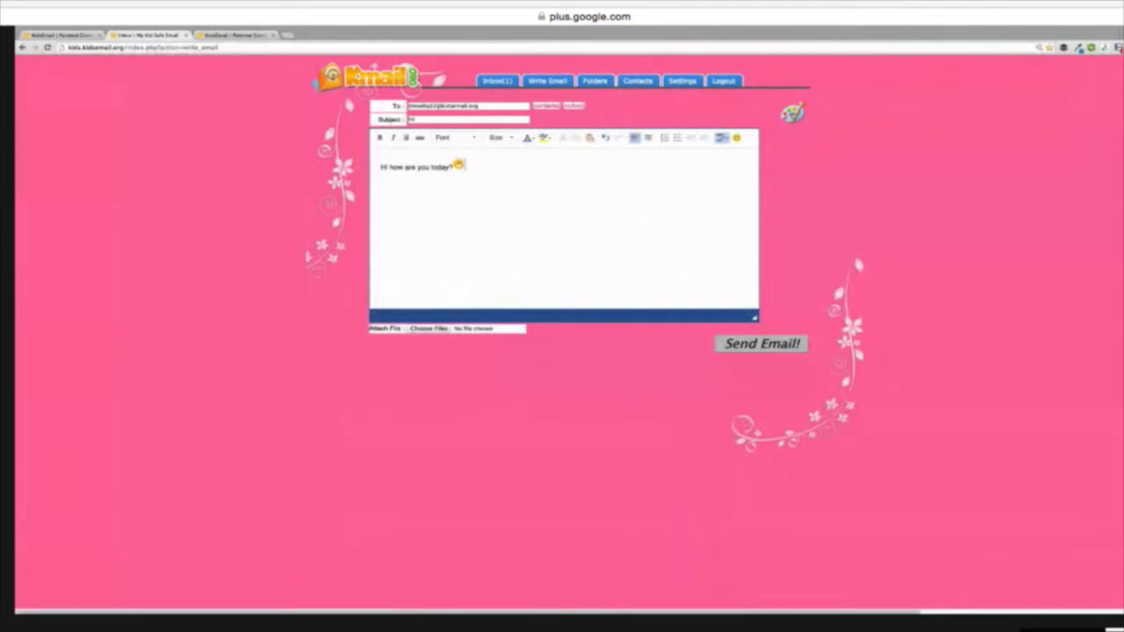
left_click(792, 112)
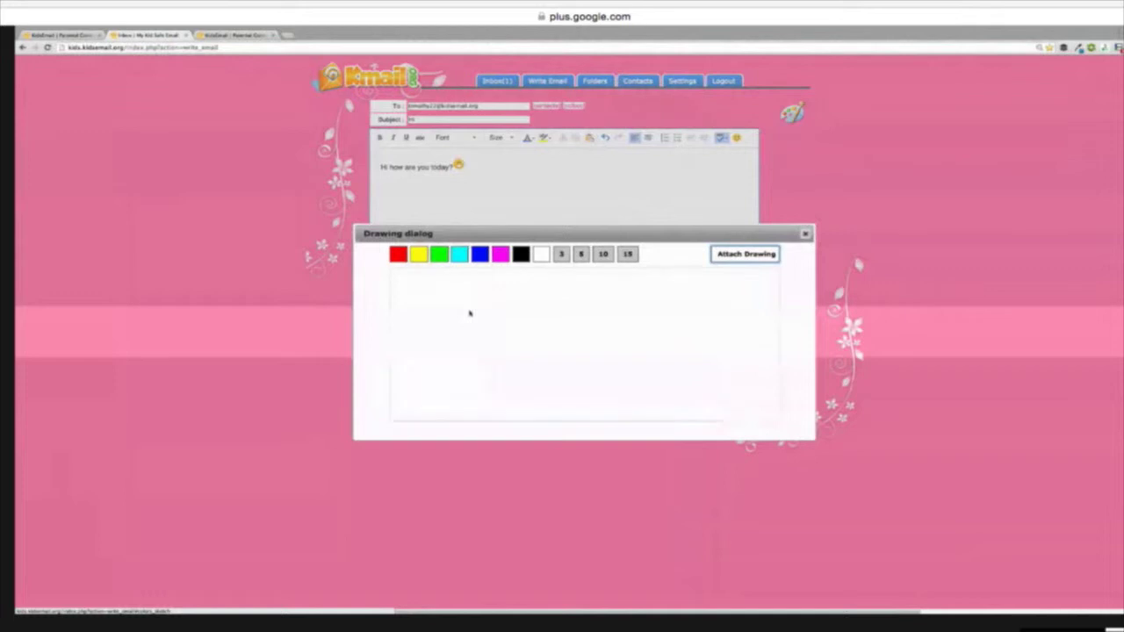
Step: Draw a heart in red on the canvas and attach the drawing to the email
left_click(400, 255)
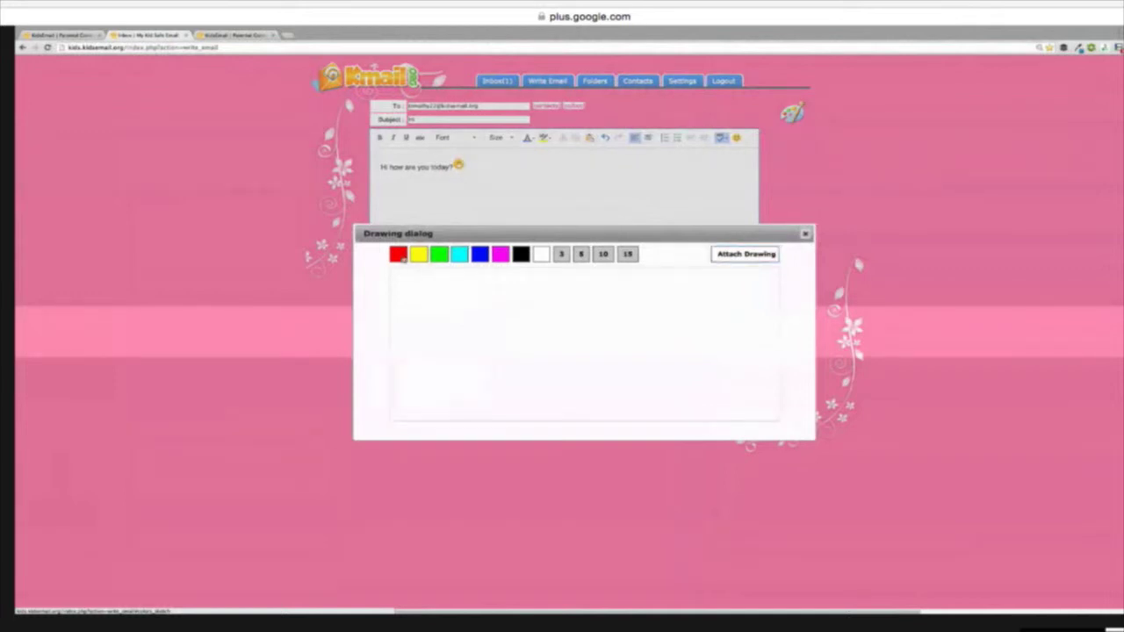
mouse_move(577, 329)
left_mouse_down()
mouse_move(591, 303)
mouse_move(607, 321)
mouse_move(577, 373)
mouse_move(535, 327)
mouse_move(546, 295)
mouse_move(572, 329)
left_mouse_up()
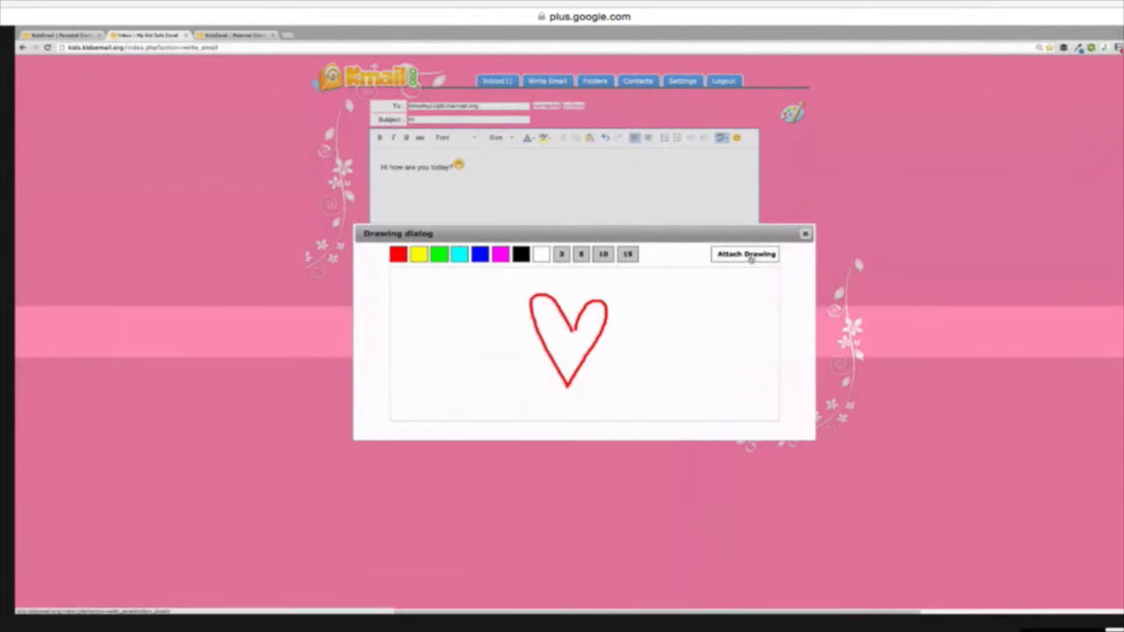
left_click(749, 257)
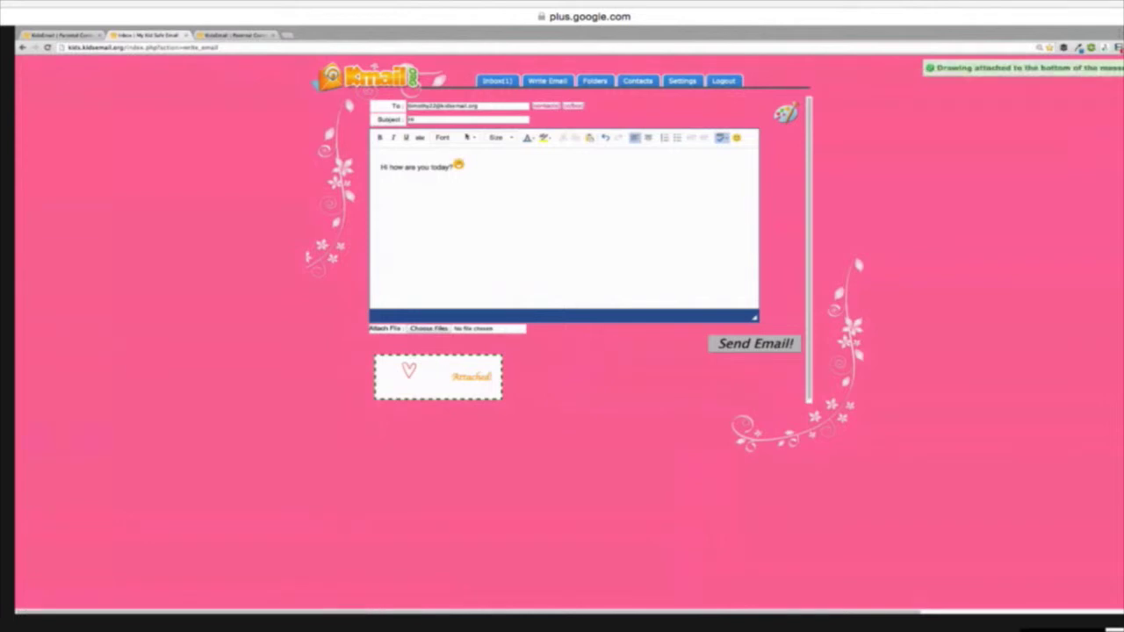
Step: Send the email, return to the inbox, and switch back to the Parental Controls page
left_click(745, 345)
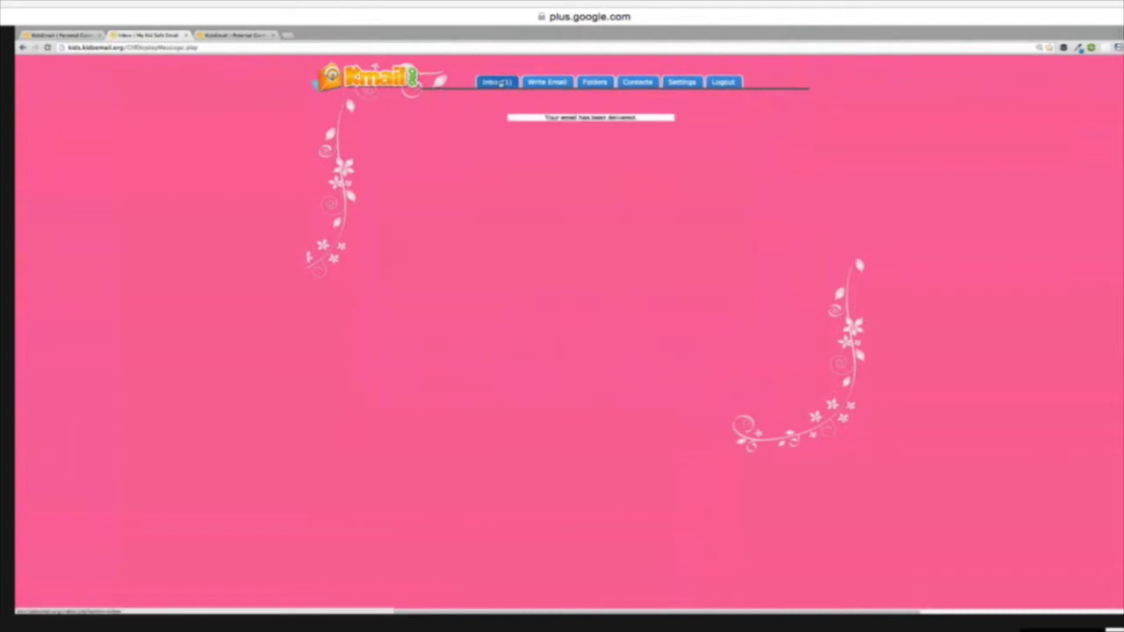
left_click(498, 82)
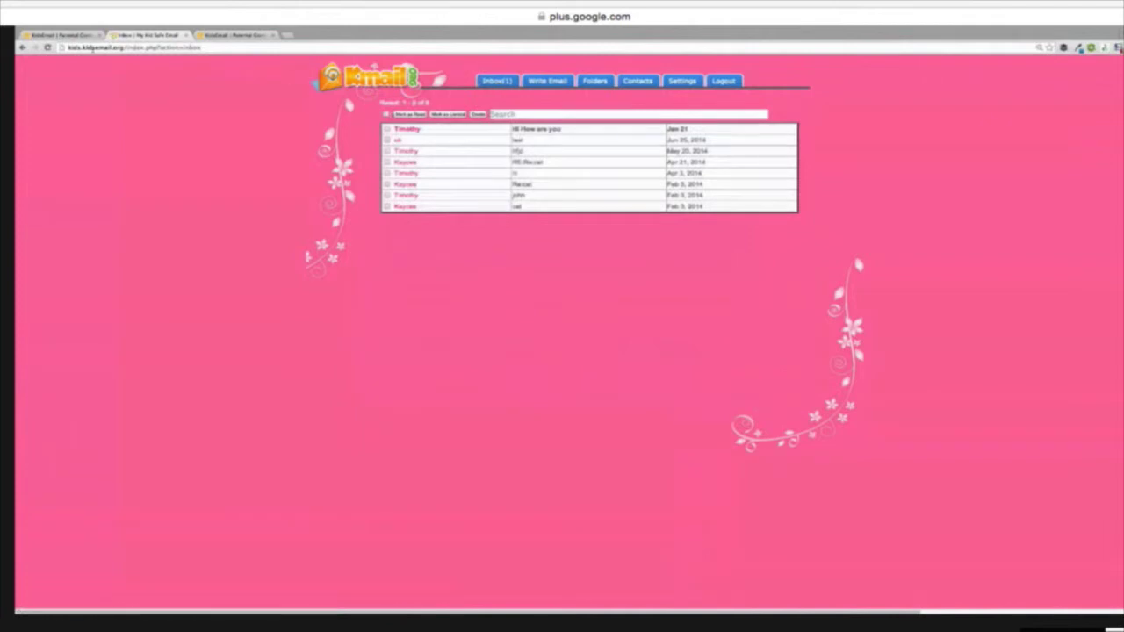
left_click(80, 36)
scroll(1010, 289, "up", 3)
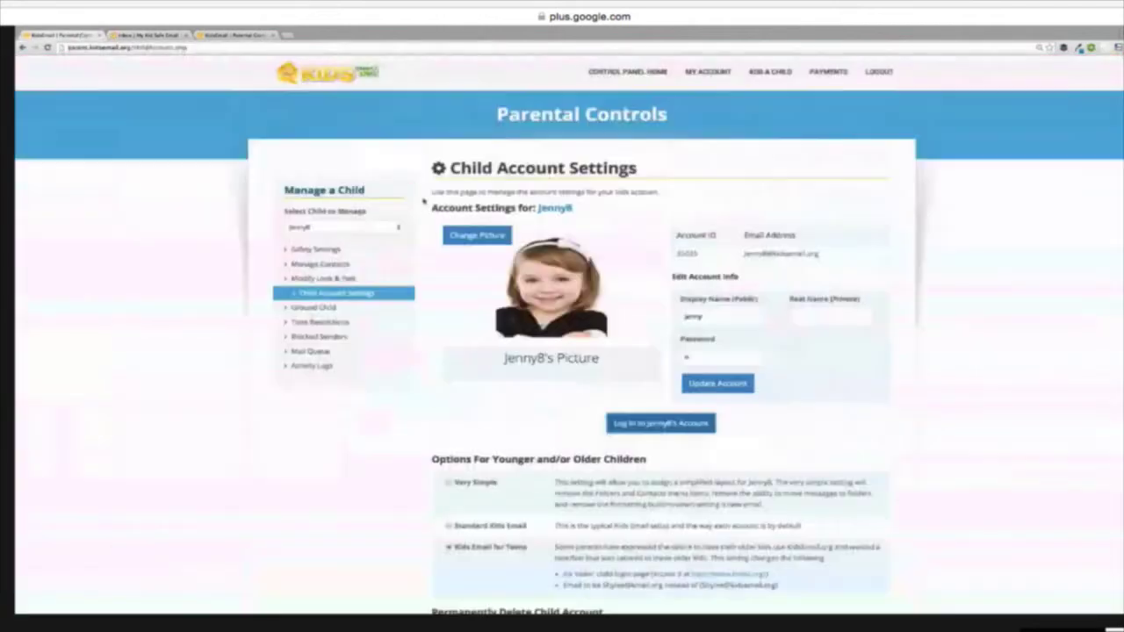